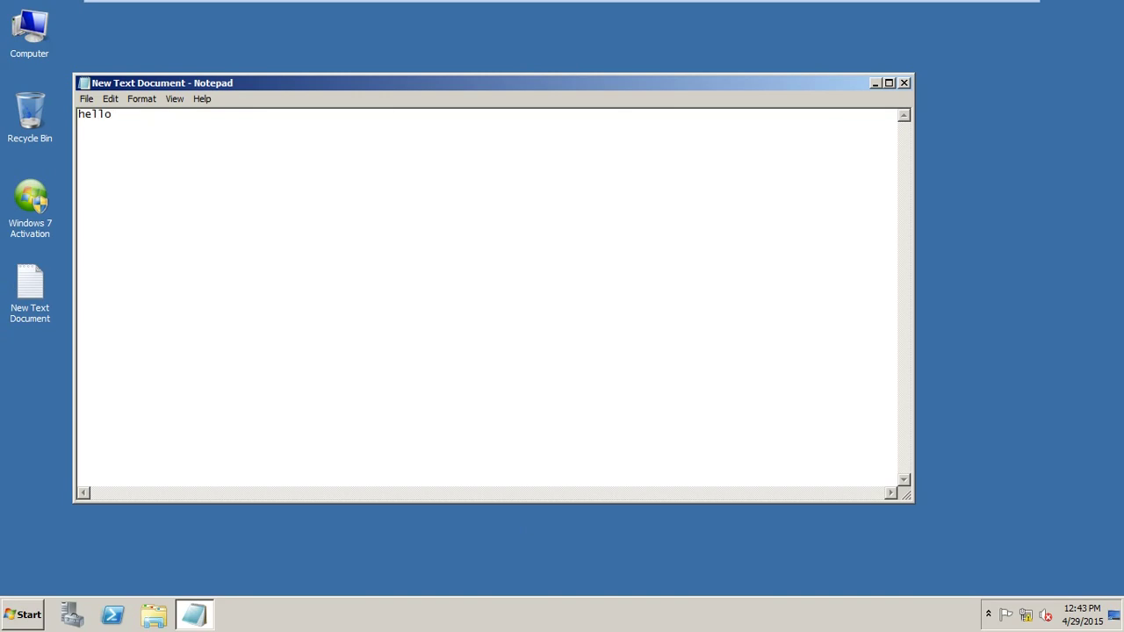
Step: Add the line "to day i show about" below "hello" in the text document
text(to day i show abount)
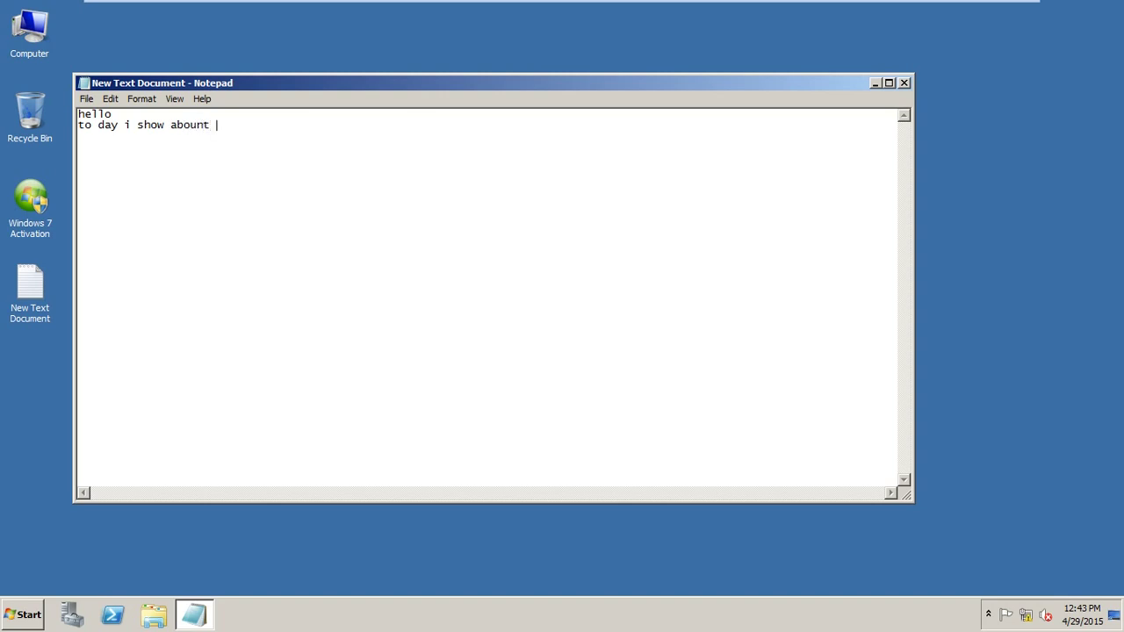
key(BackSpace)
key(BackSpace)
text(t how)
key(BackSpace)
key(BackSpace)
key(BackSpace)
key(BackSpace)
Step: Add "How to close shurtdown event" after a blank line, and close the text document without saving
key(Return)
text(Ho)
key(BackSpace)
key(BackSpace)
text(How to clos)
text(s)
key(BackSpace)
text(e shurtdown)
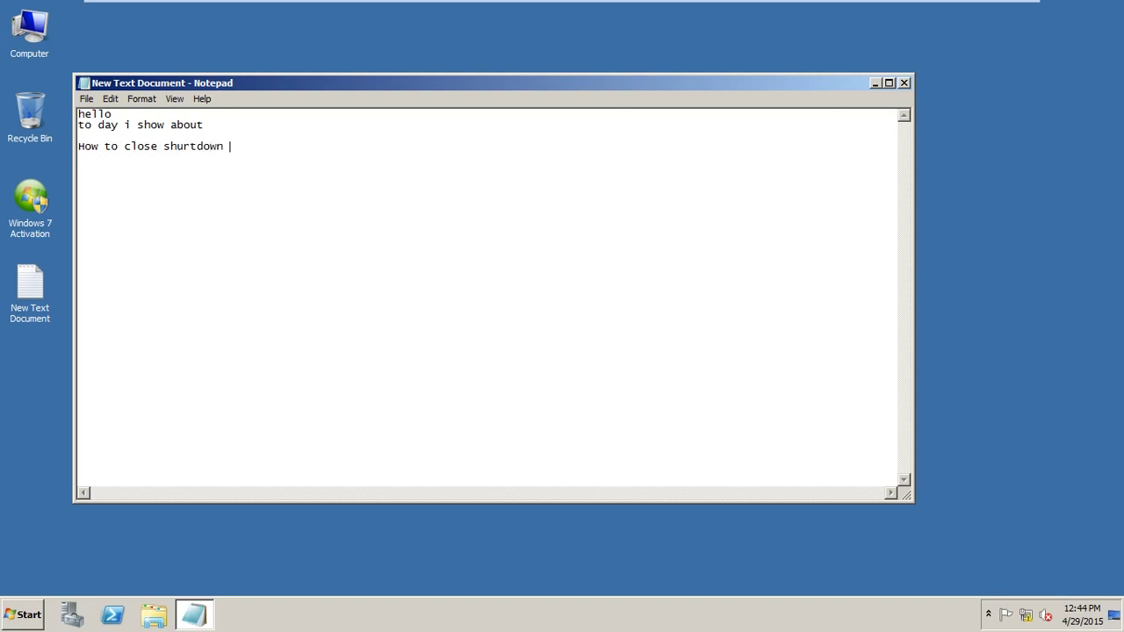
text( event)
key(BackSpace)
key(BackSpace)
key(BackSpace)
text(en)
key(BackSpace)
key(BackSpace)
text(nr)
key(BackSpace)
text(t)
click(904, 82)
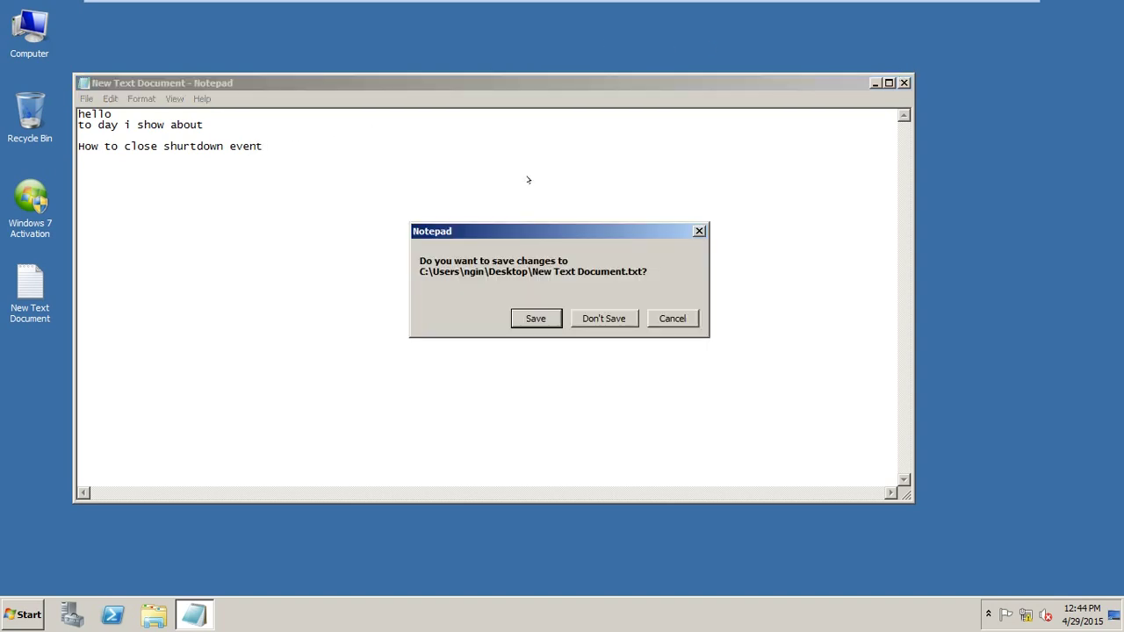
click(595, 319)
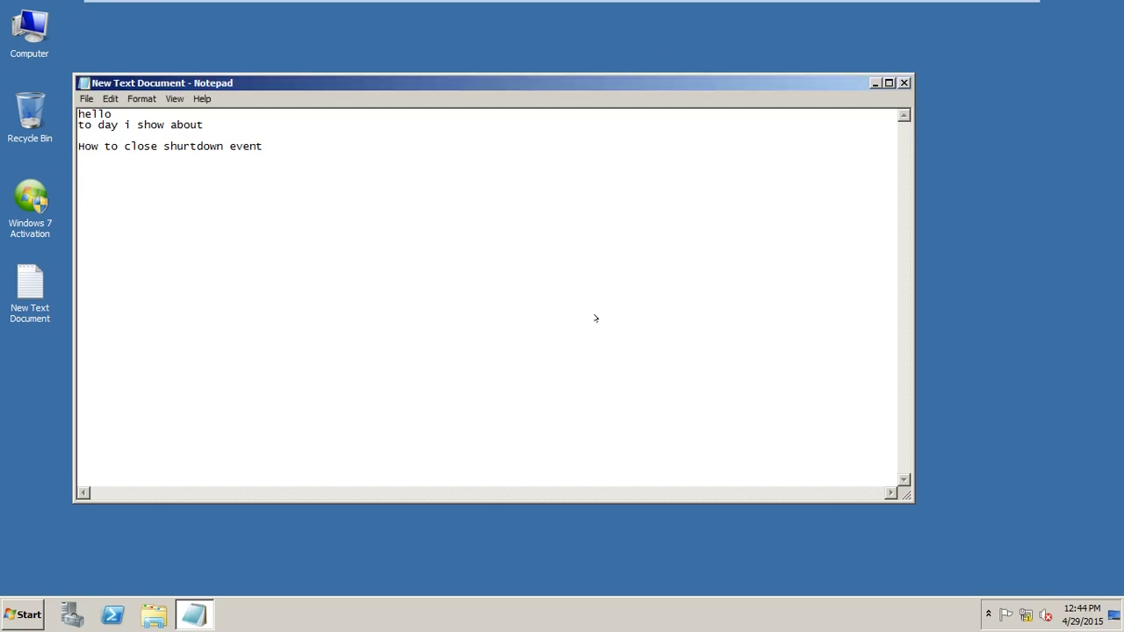
Step: Request a shutdown of the server to view the Shutdown Event Tracker dialog
click(13, 613)
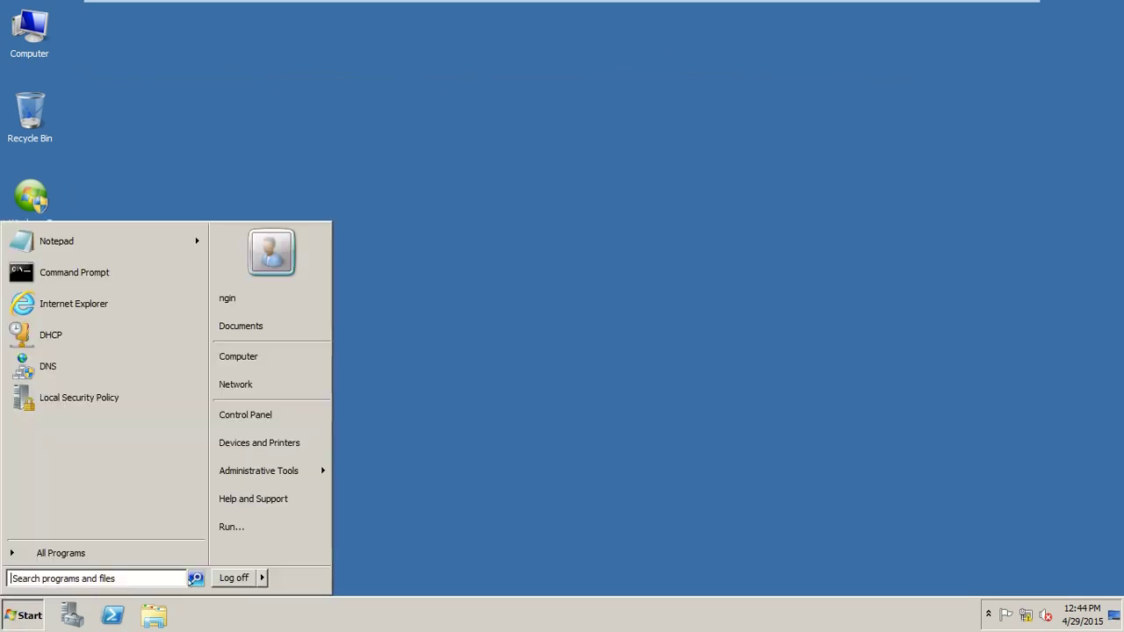
mouse_move(261, 577)
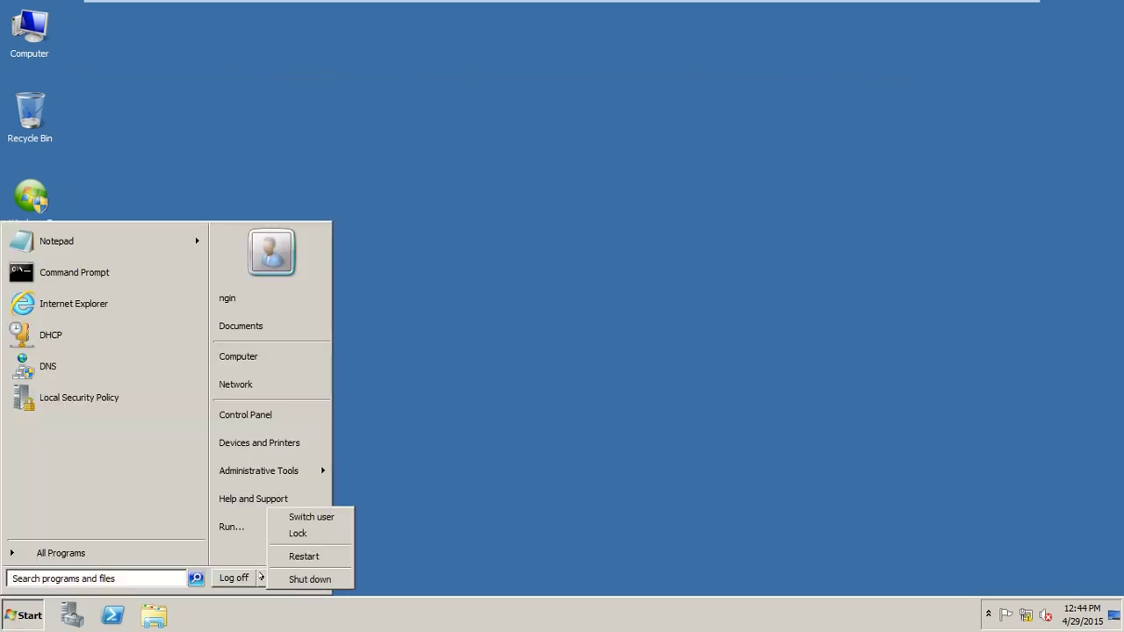
click(308, 579)
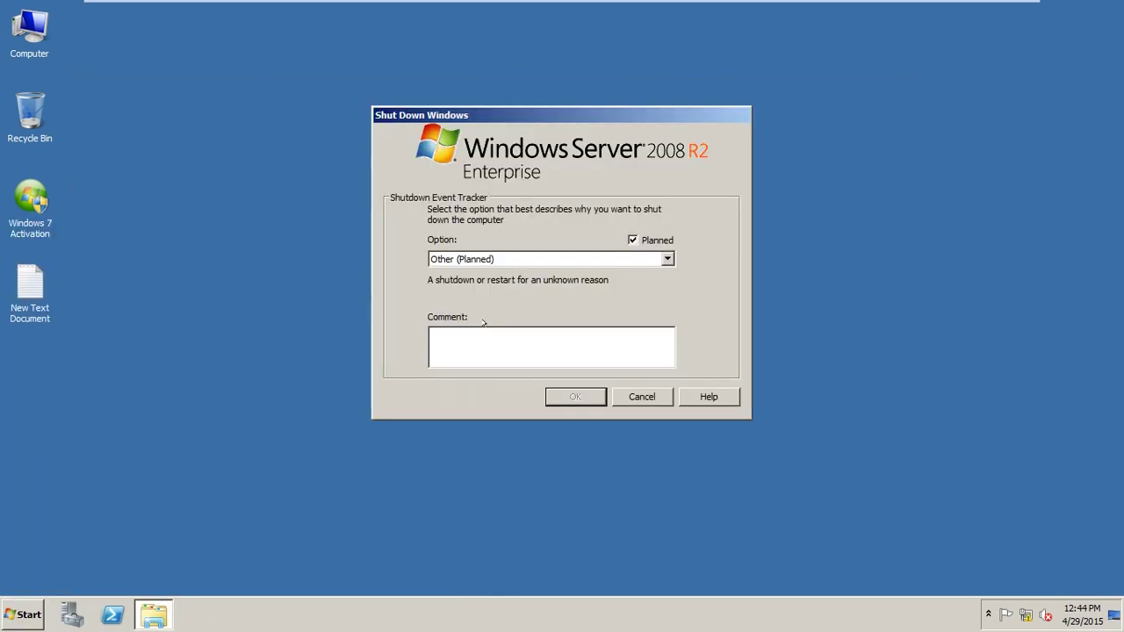
double_click(27, 294)
drag(313, 83, 757, 247)
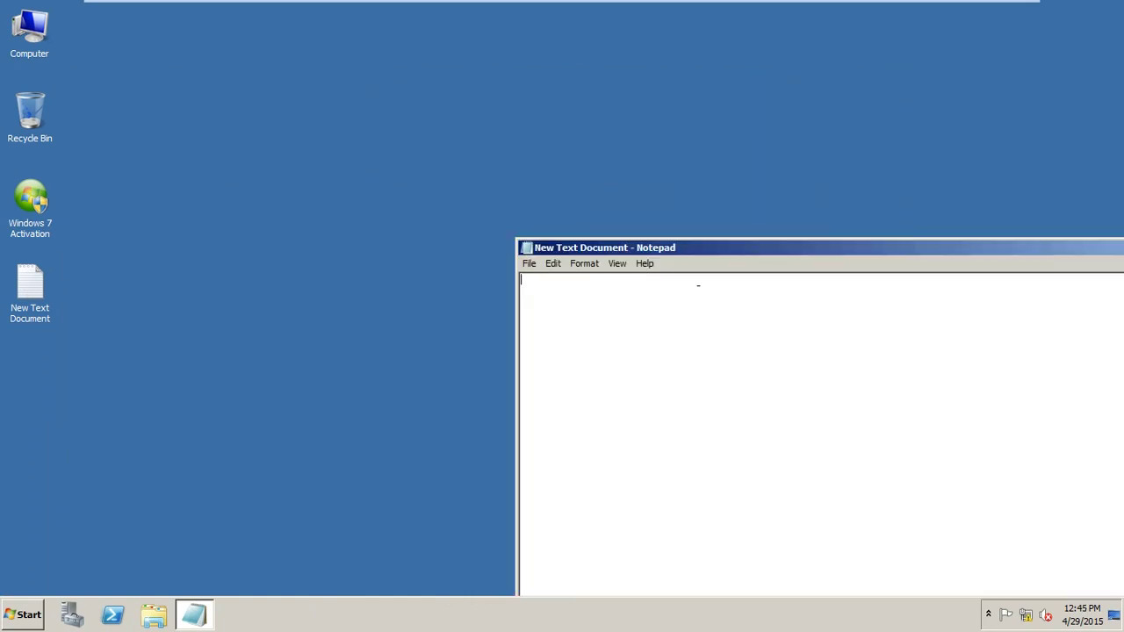
text(it is)
key(BackSpace)
key(BackSpace)
key(BackSpace)
key(BackSpace)
key(BackSpace)
key(BackSpace)
drag(763, 249, 382, 165)
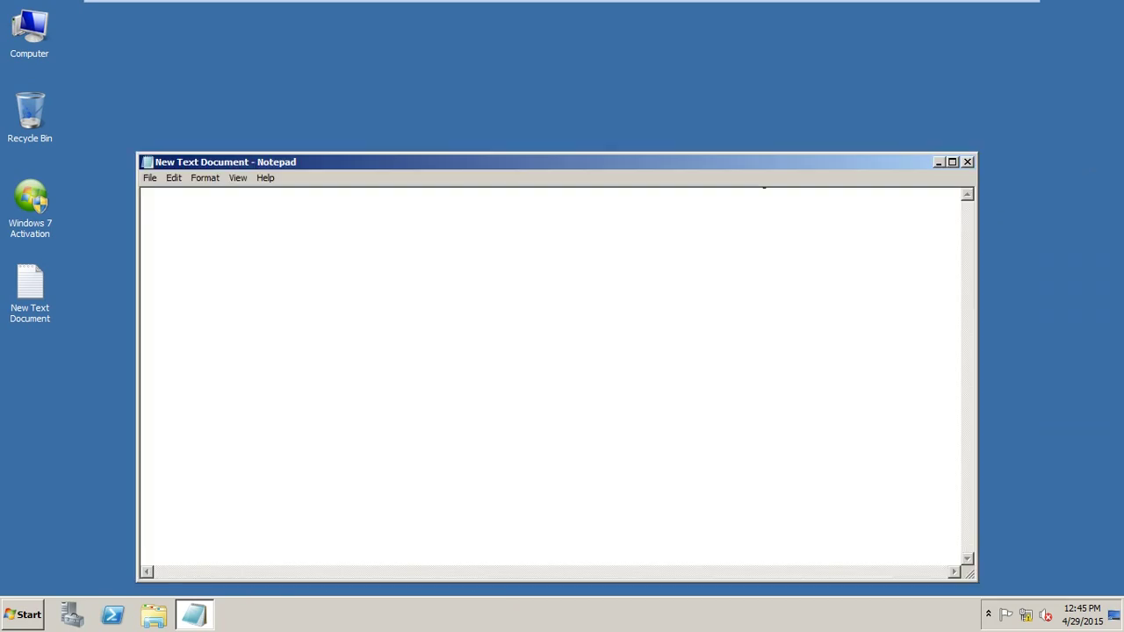
click(967, 162)
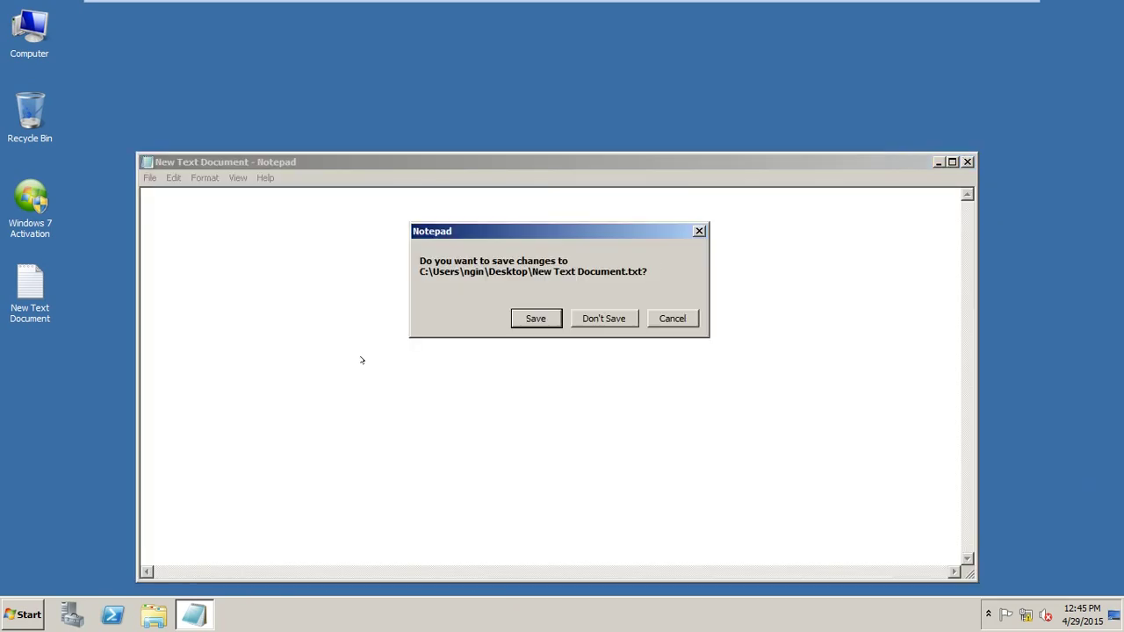
click(595, 318)
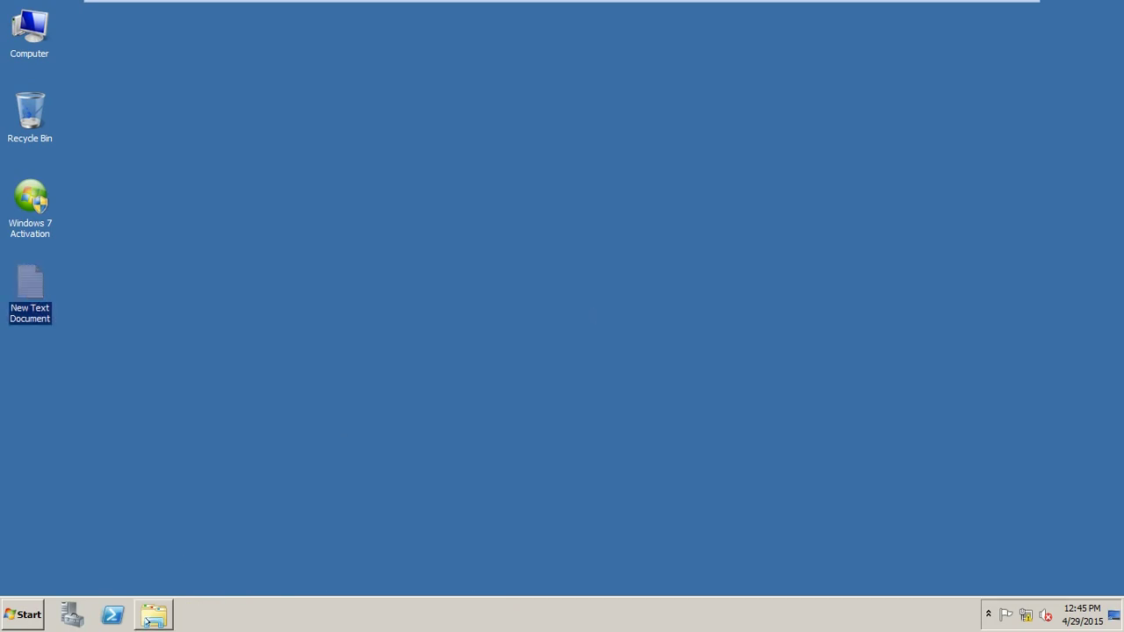
Step: Request a restart of the server to view the Shutdown Event Tracker dialog, and cancel it
click(35, 620)
mouse_move(261, 579)
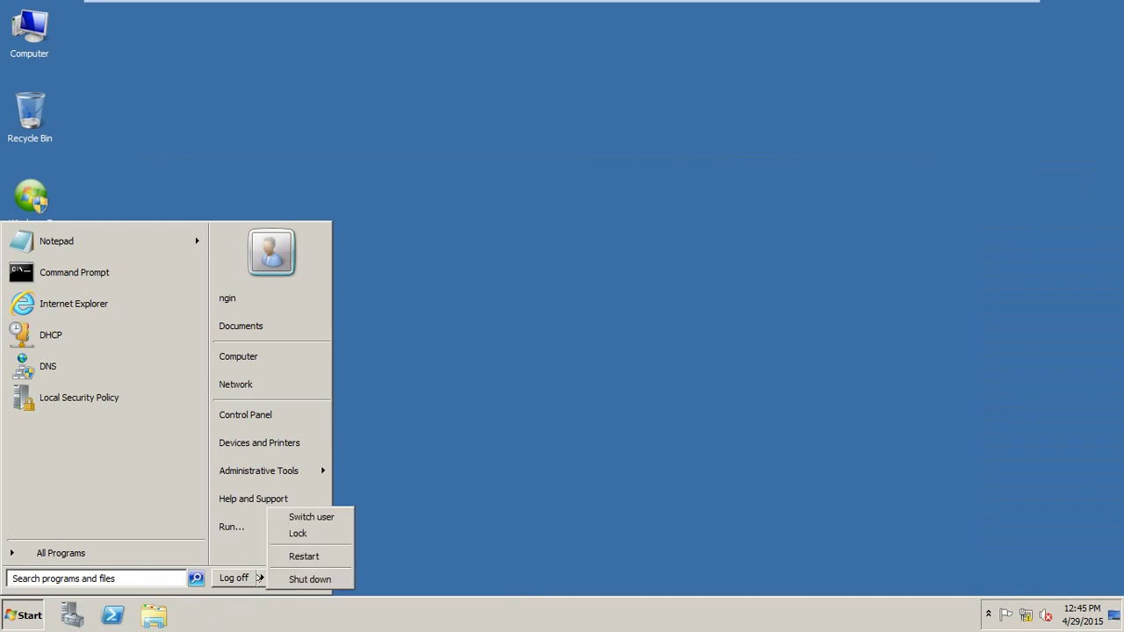
click(310, 555)
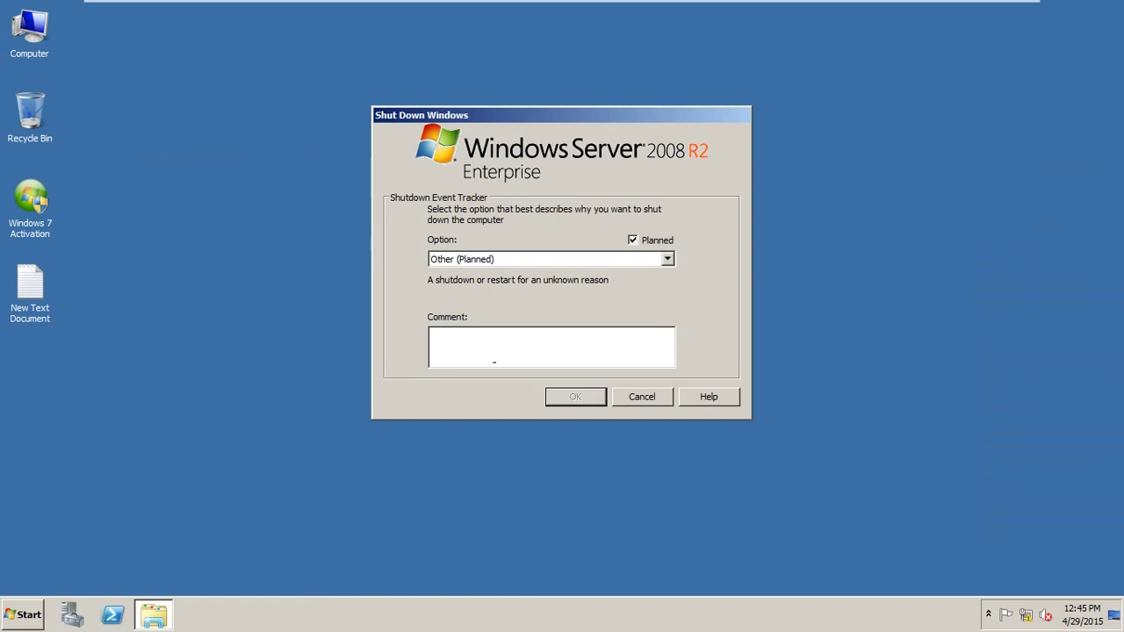
text(g)
click(645, 391)
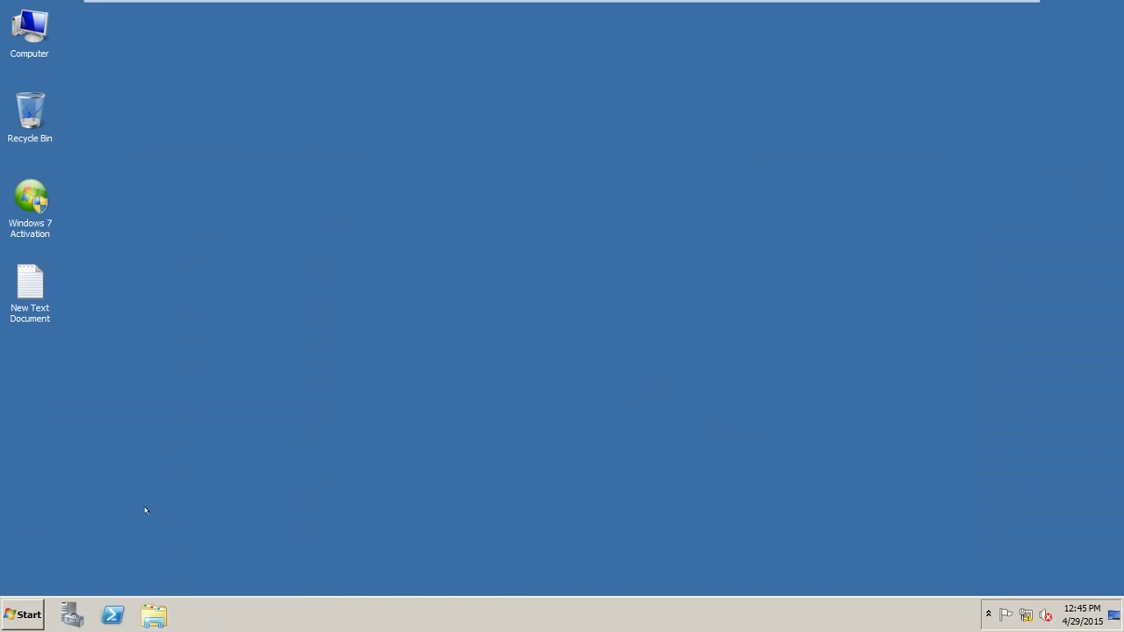
Step: Search for gpedit.msc and open the Local Group Policy Editor
click(27, 619)
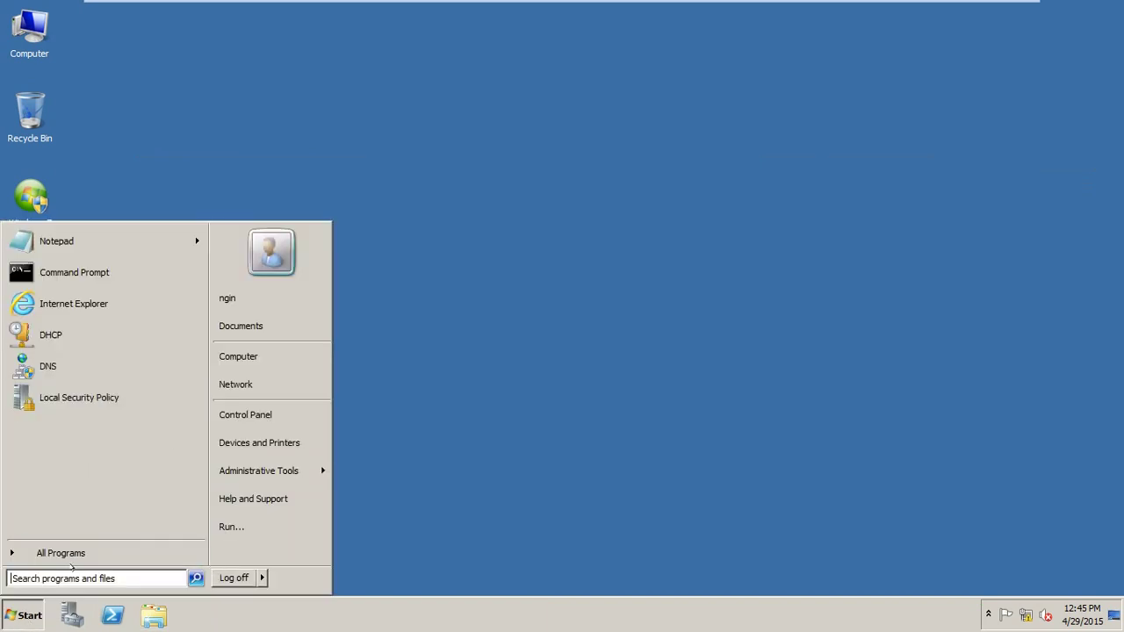
click(69, 577)
text(g)
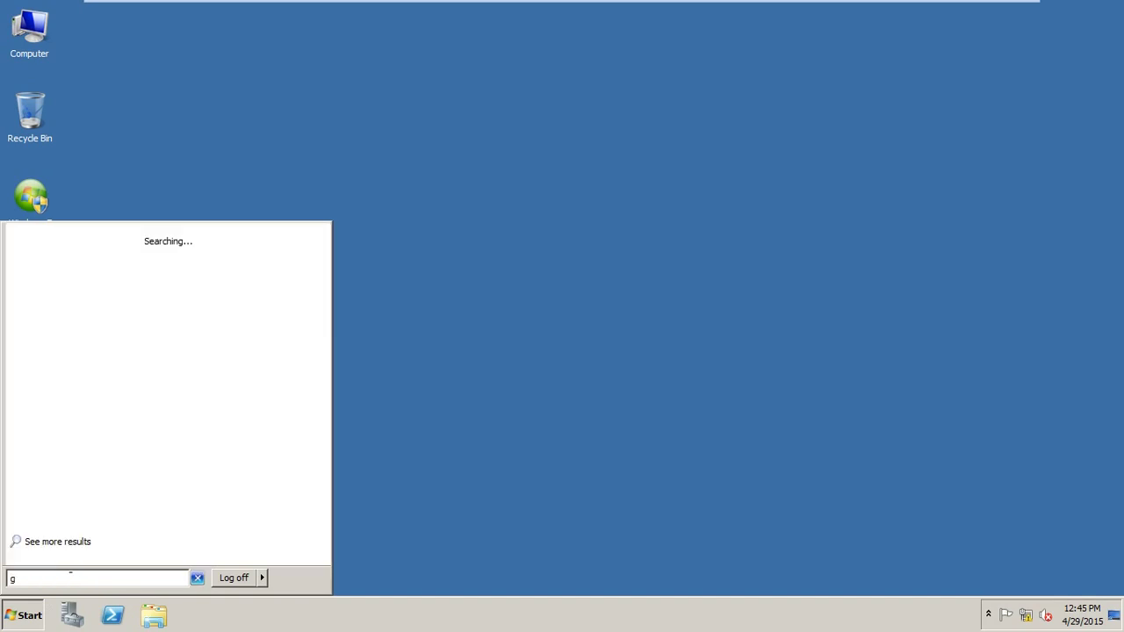
text(pdite)
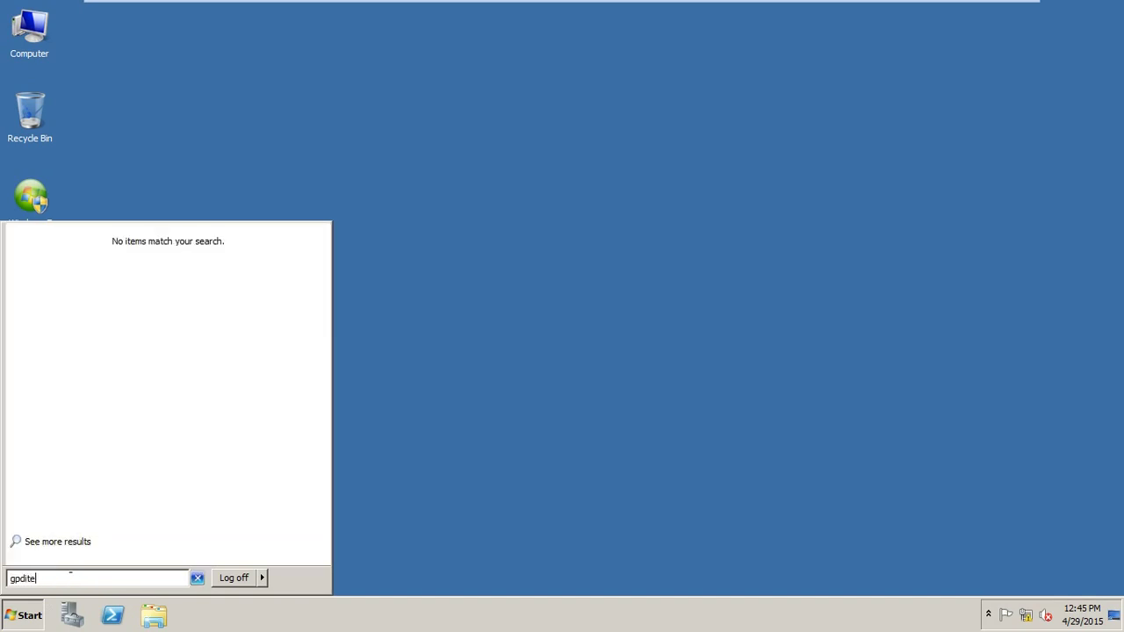
key(BackSpace)
text(.msc)
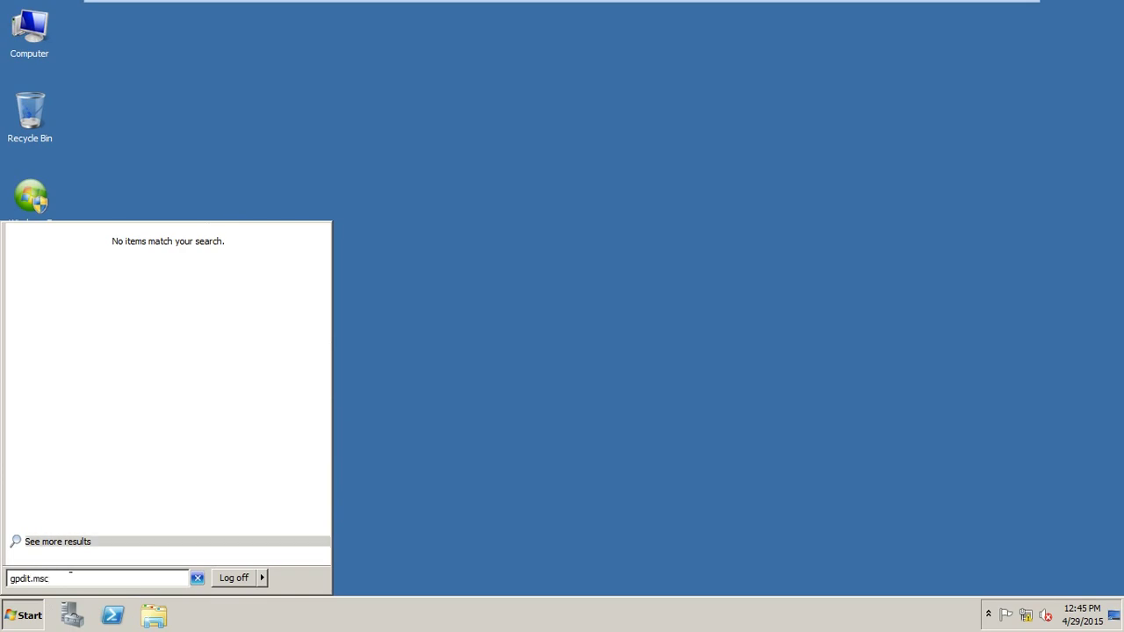
key(BackSpace)
key(BackSpace)
key(BackSpace)
key(BackSpace)
key(BackSpace)
key(BackSpace)
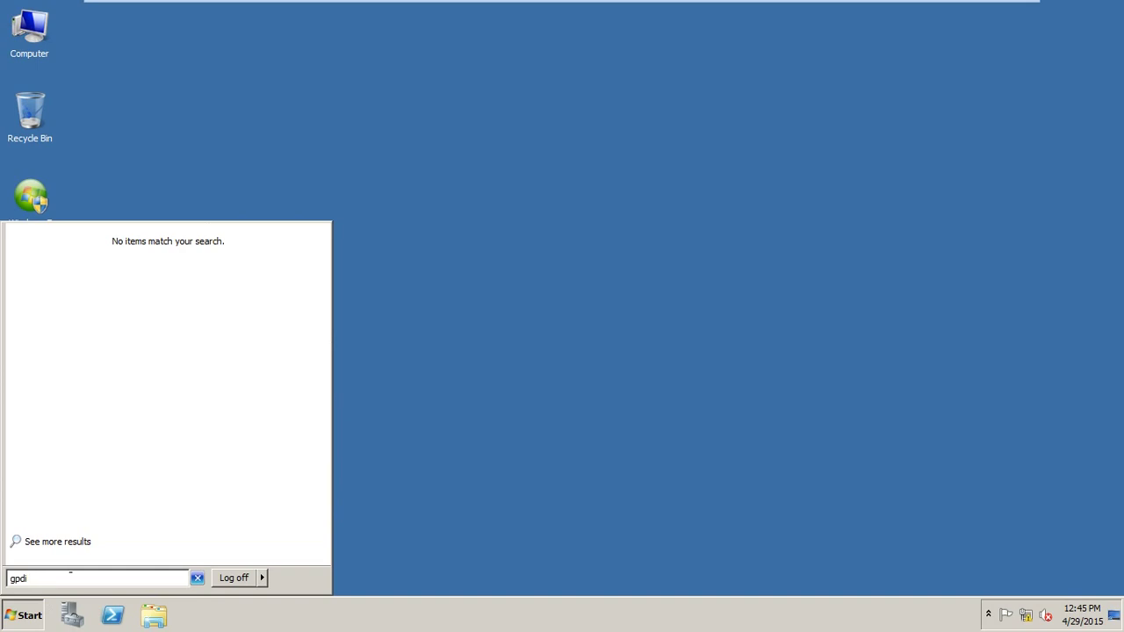
key(BackSpace)
text(e)
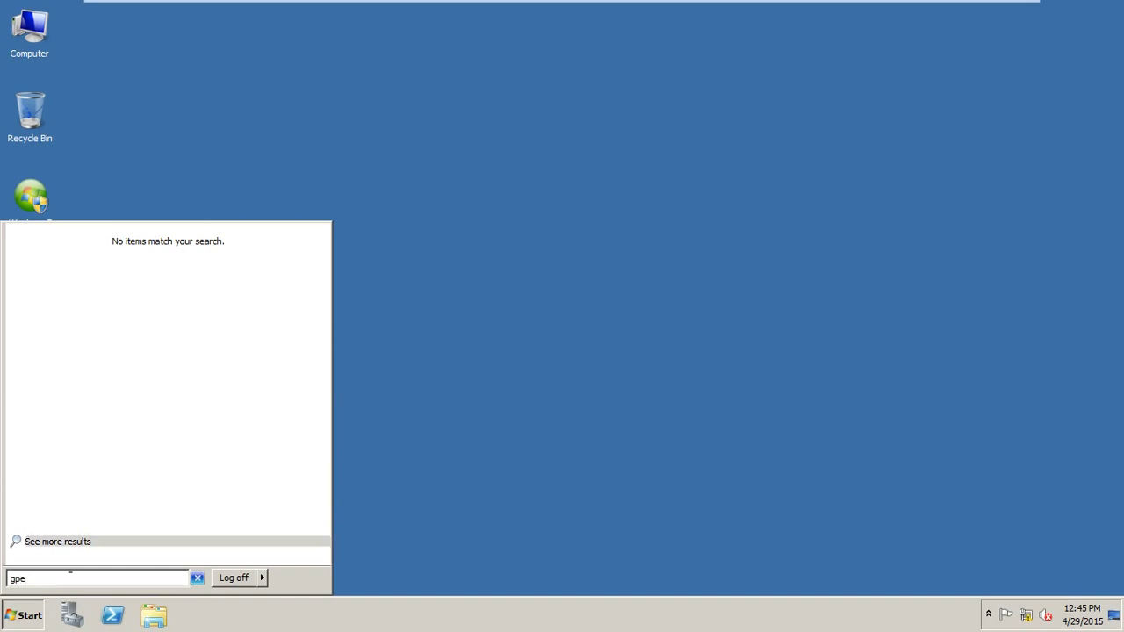
text(dit.msc)
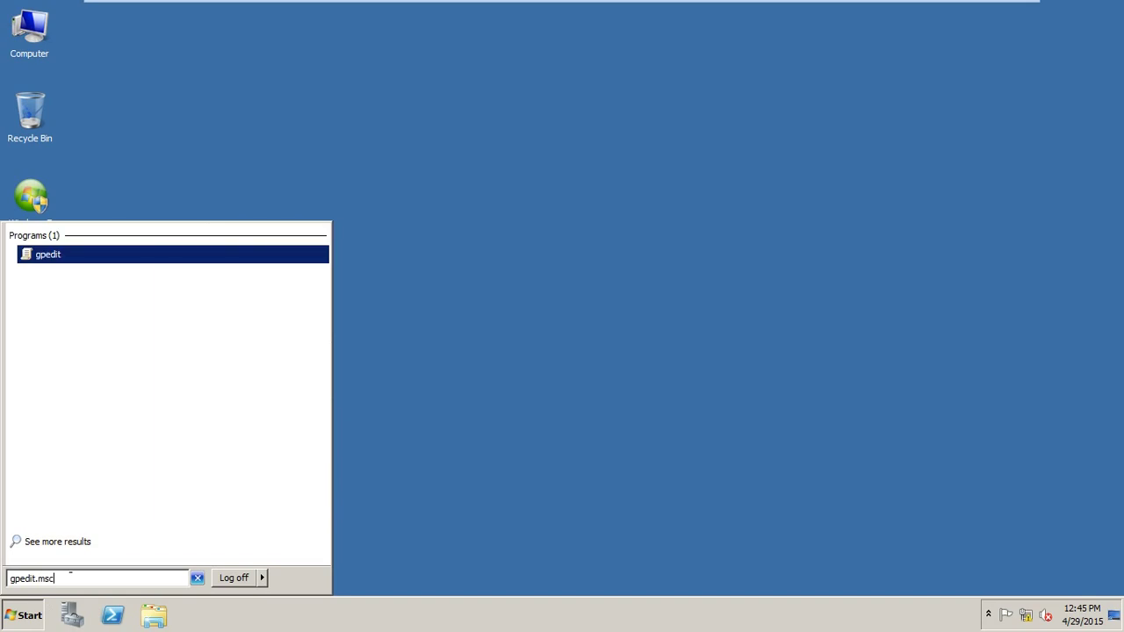
key(Return)
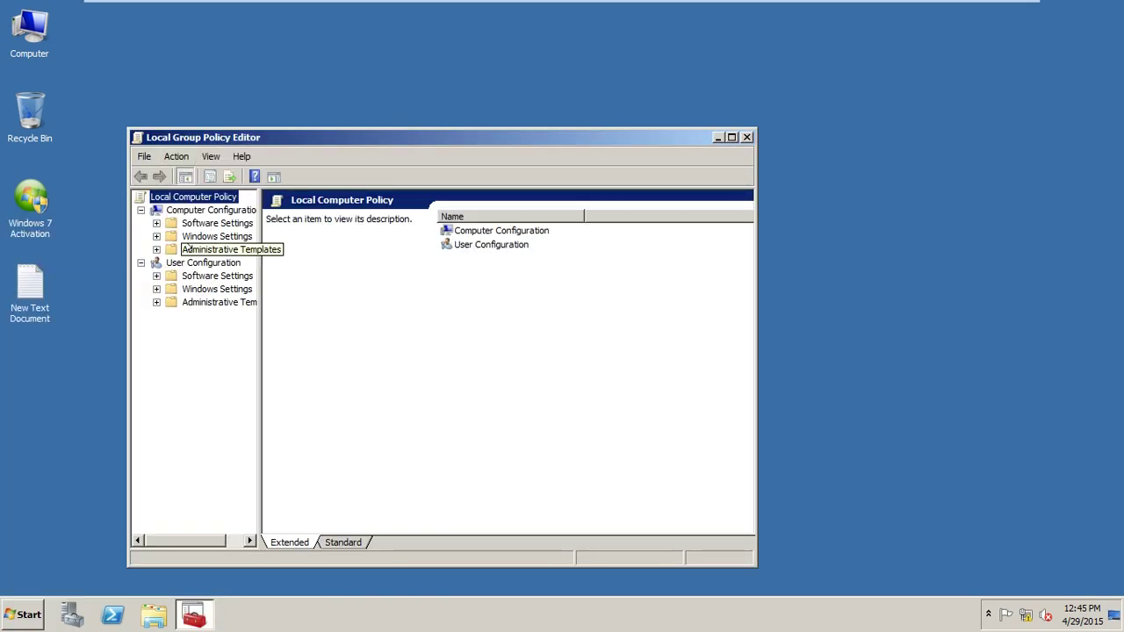
Step: Select the Display Shutdown Event Tracker setting in the System folder of Computer Configuration's Administrative Templates
click(155, 250)
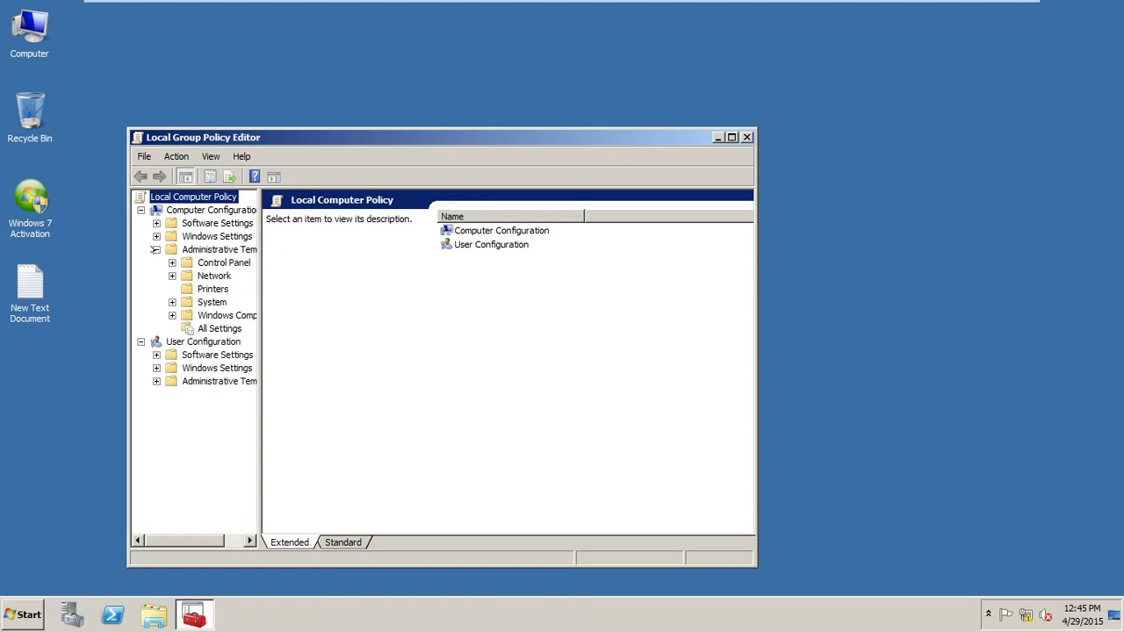
click(172, 302)
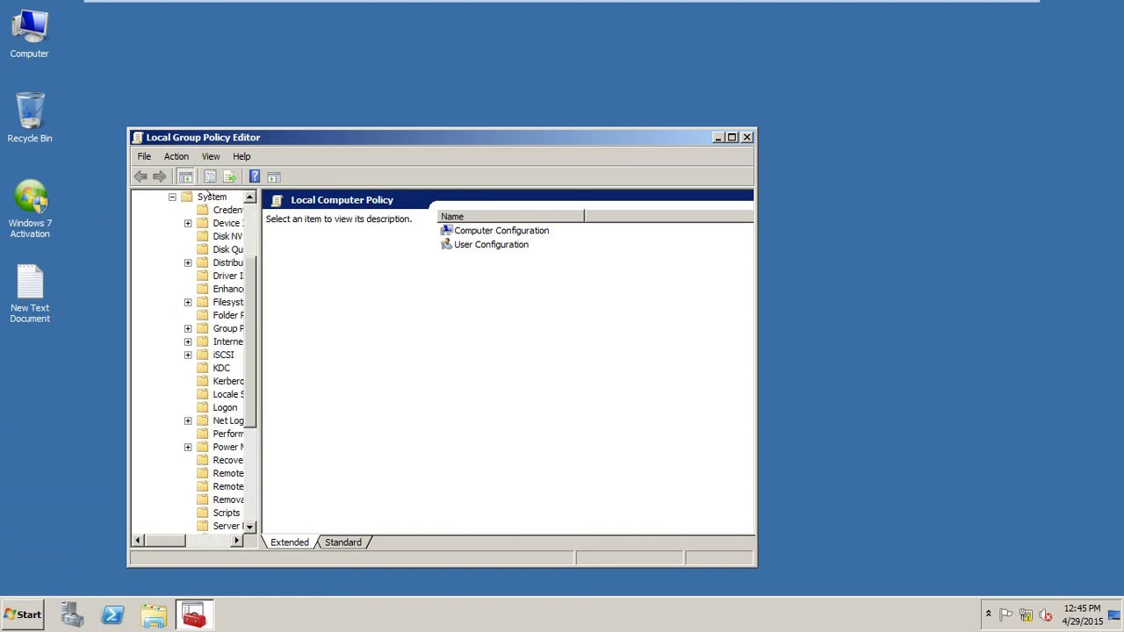
click(211, 197)
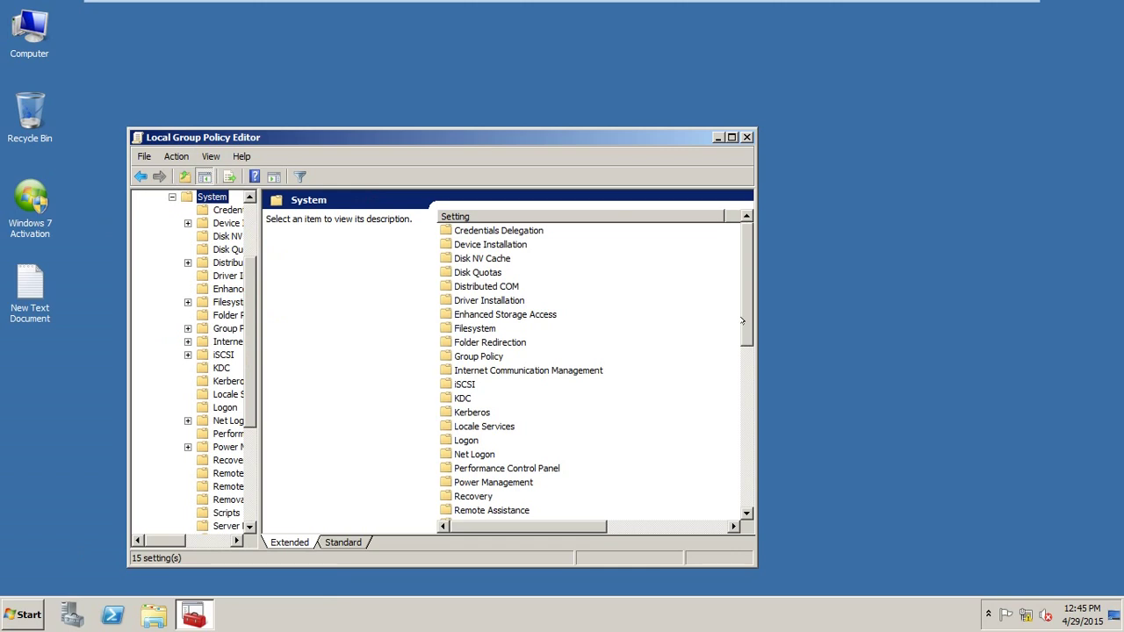
drag(743, 321, 743, 492)
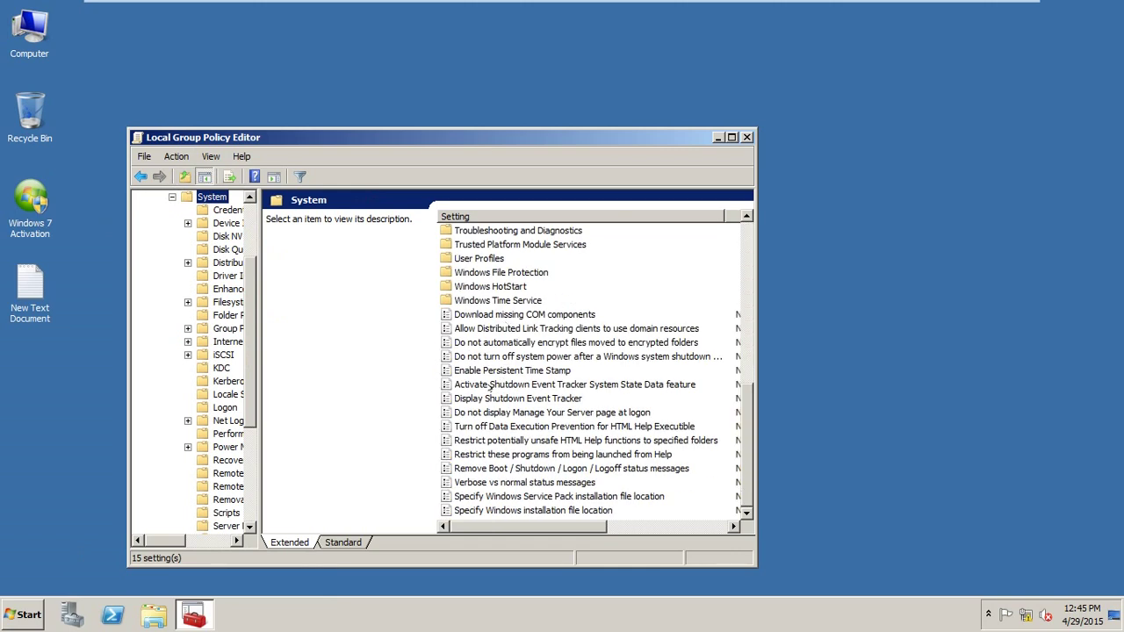
click(562, 399)
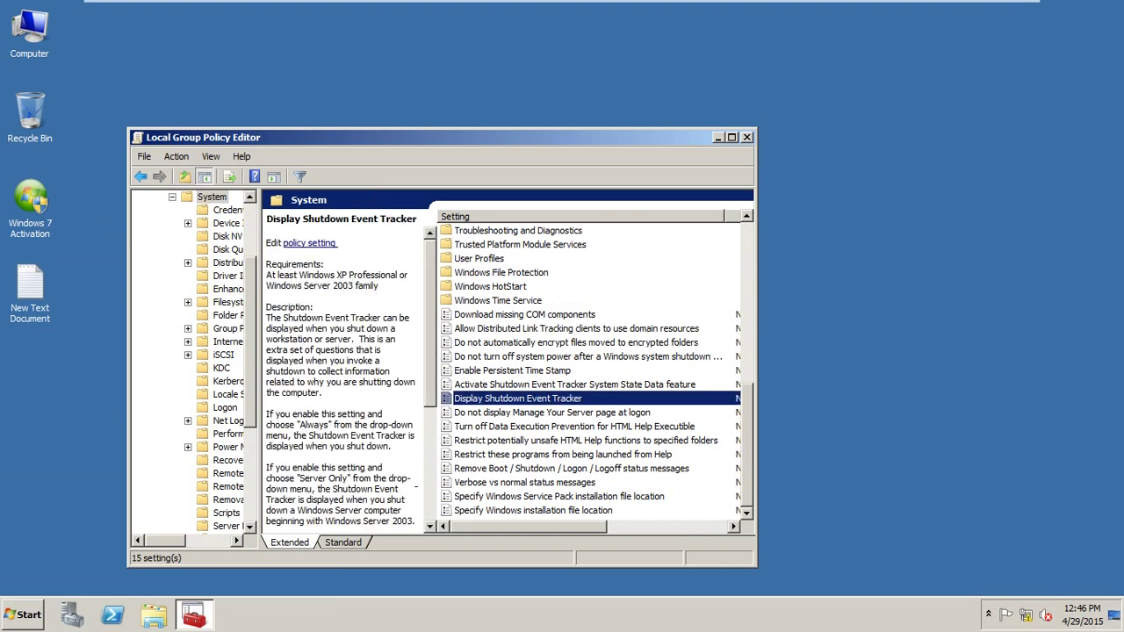
Step: Set the Display Shutdown Event Tracker policy to Disabled, and close the Local Group Policy Editor
right_click(492, 398)
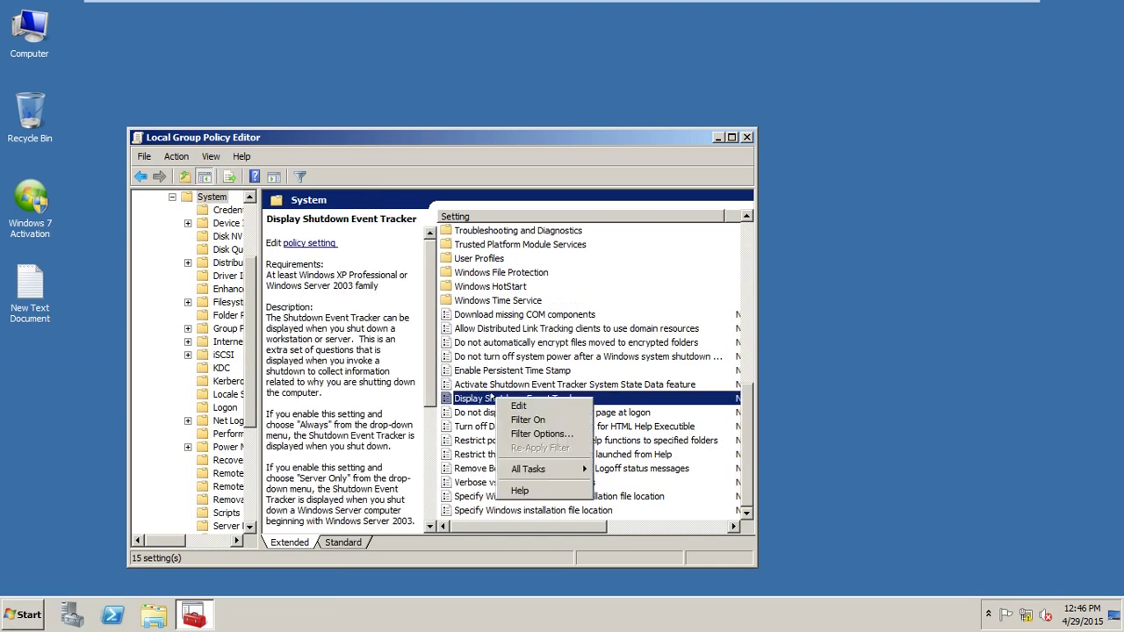
click(516, 406)
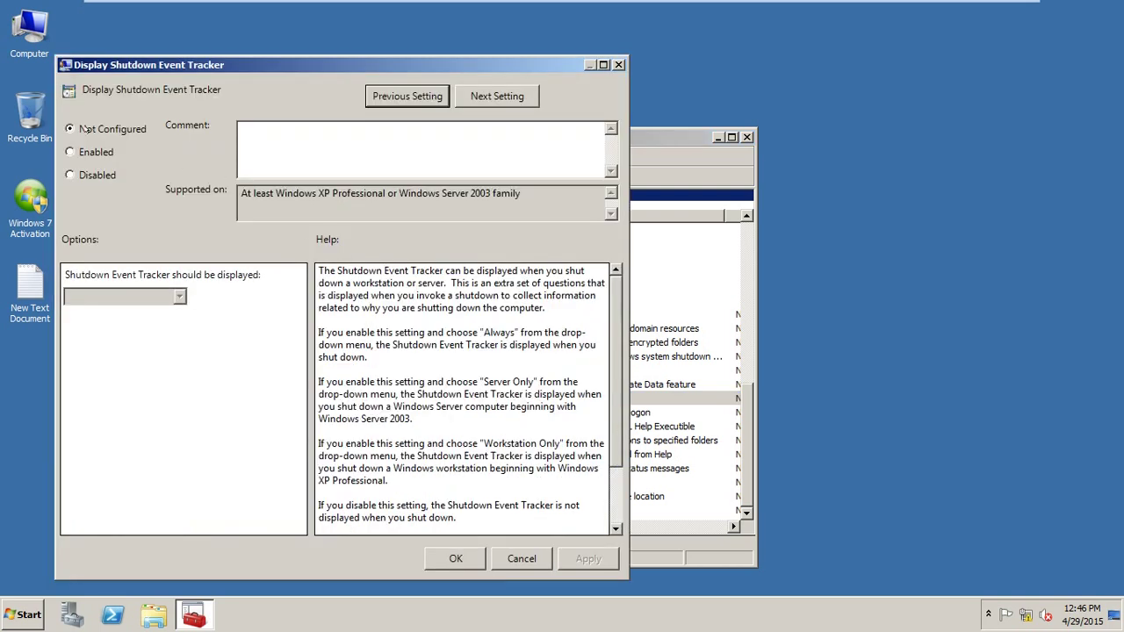
click(70, 175)
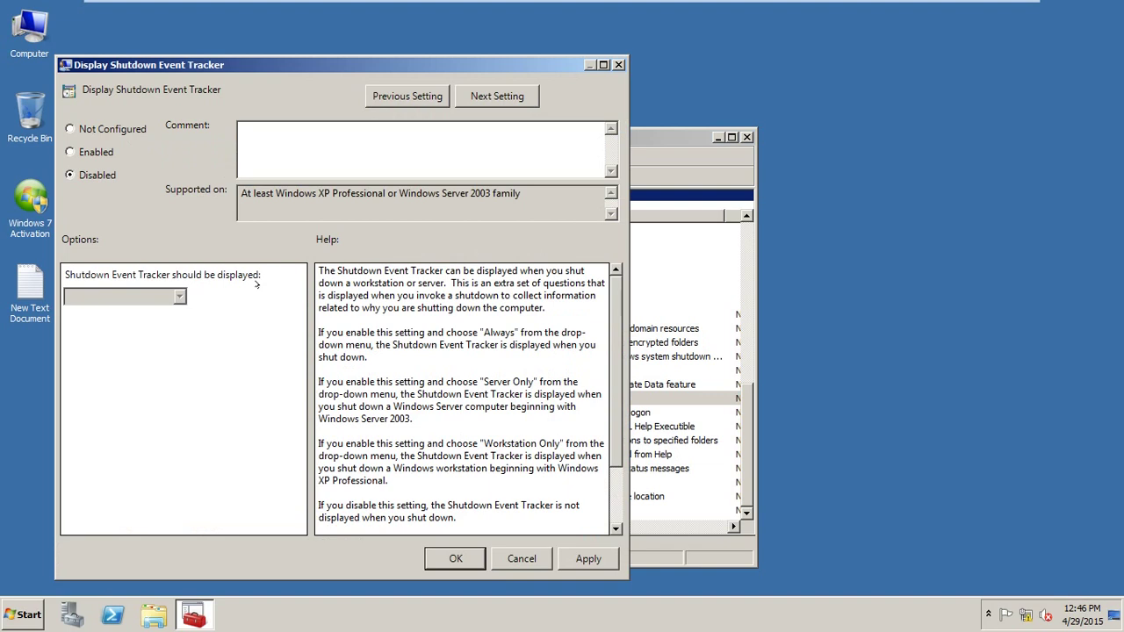
click(456, 558)
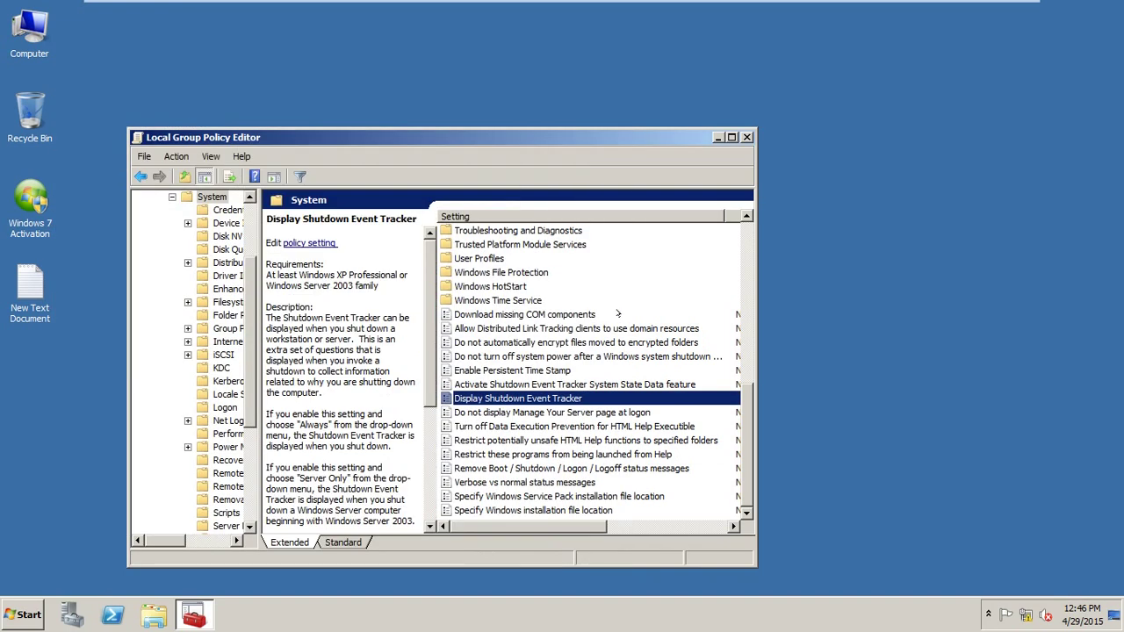
click(748, 137)
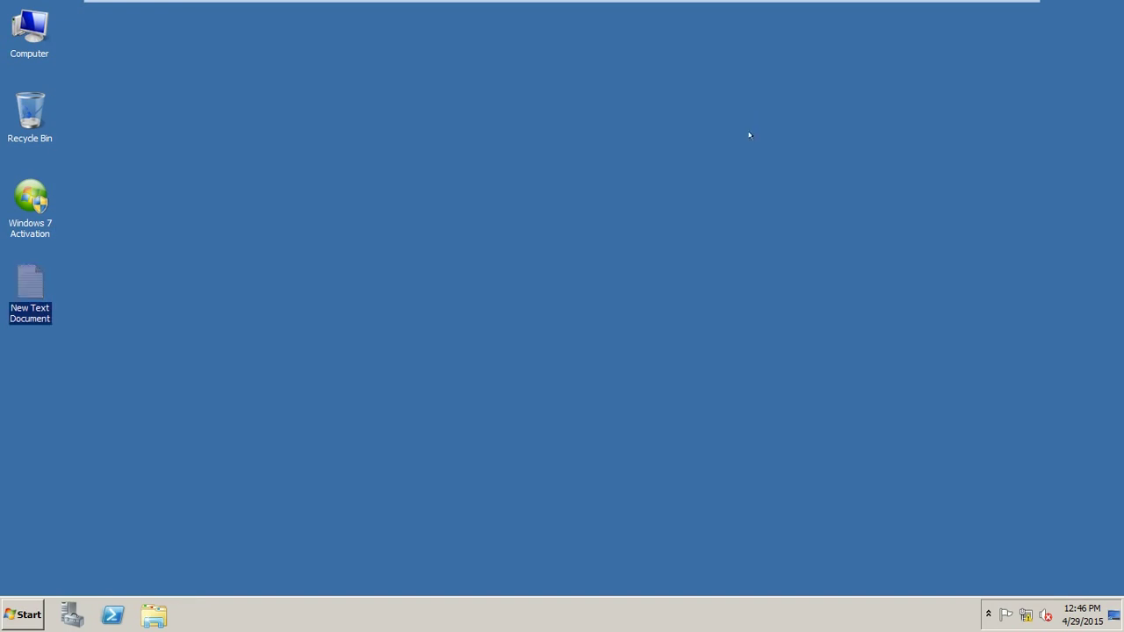
Step: Request a shutdown again to check whether the Shutdown Event Tracker still appears
click(33, 623)
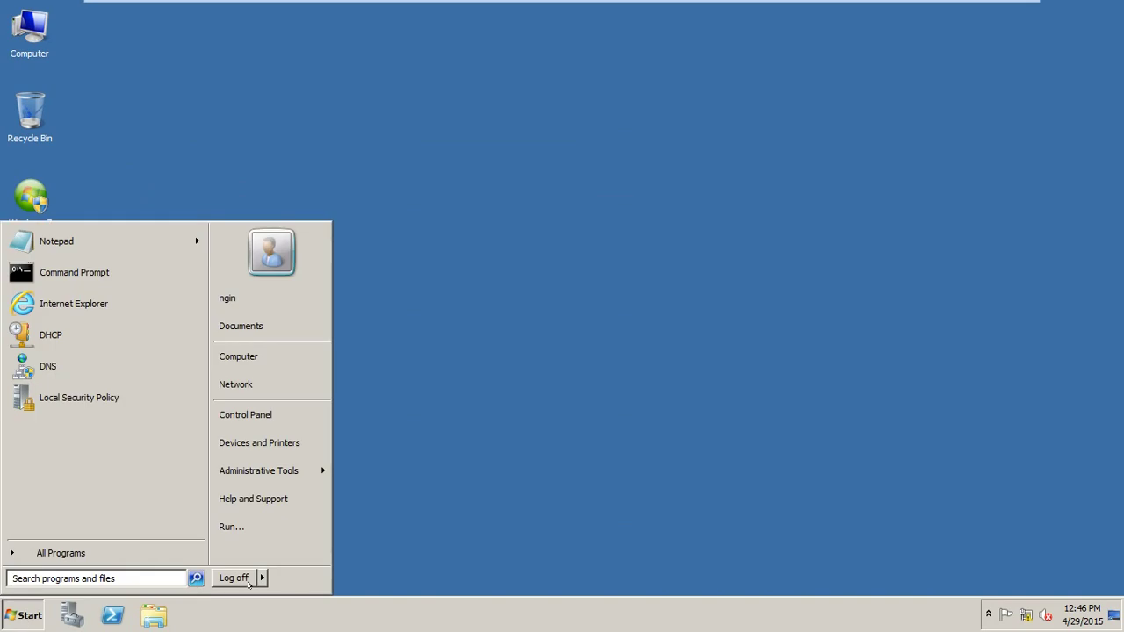
mouse_move(260, 578)
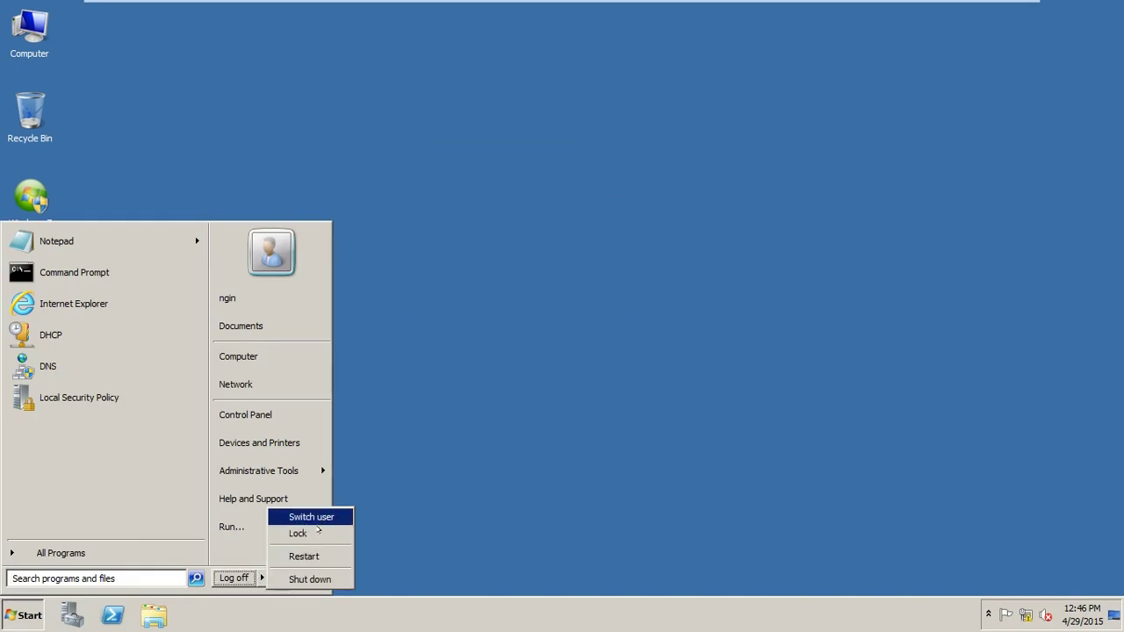
click(312, 579)
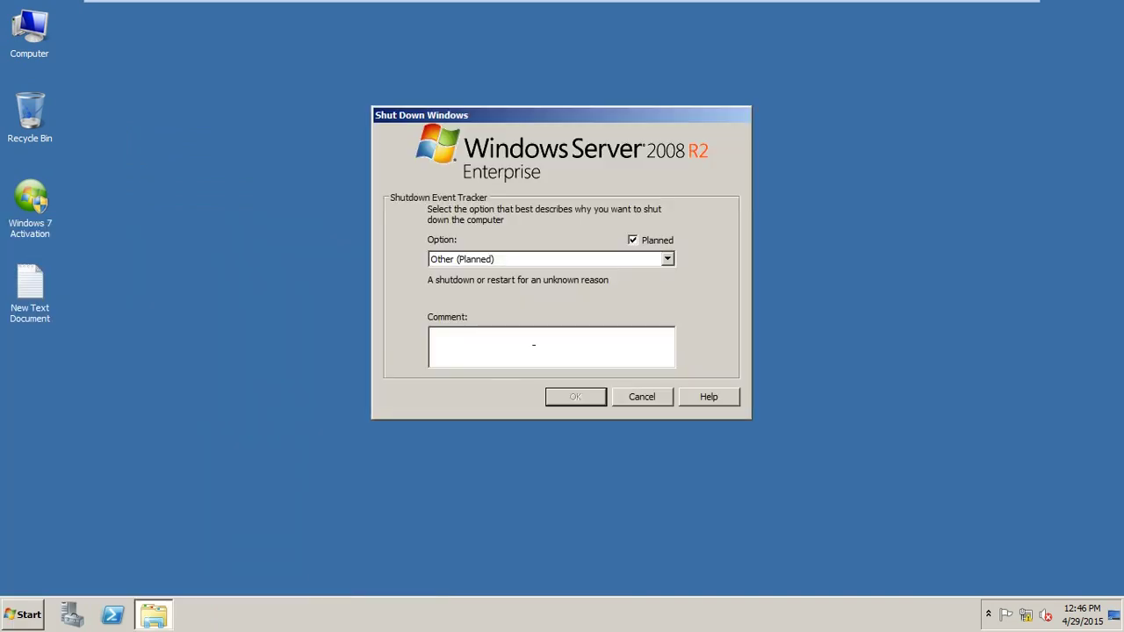
Step: Cancel the pending shutdown, and reopen the Local Group Policy Editor by searching for gpedit.msc
click(632, 397)
click(27, 614)
click(101, 578)
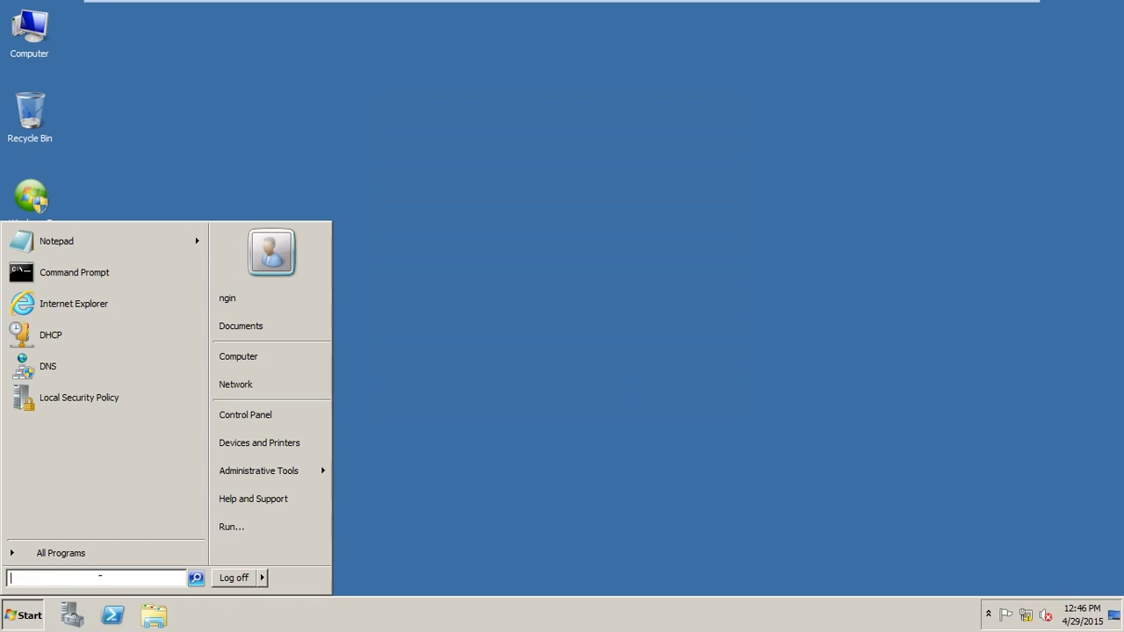
text(gped)
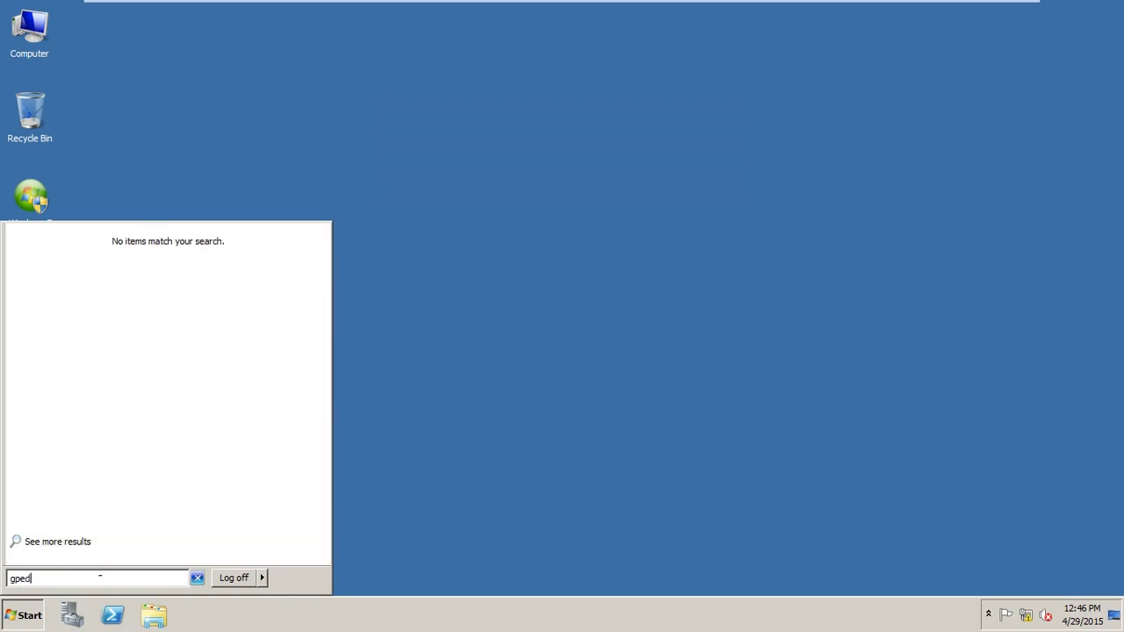
text(it.msc)
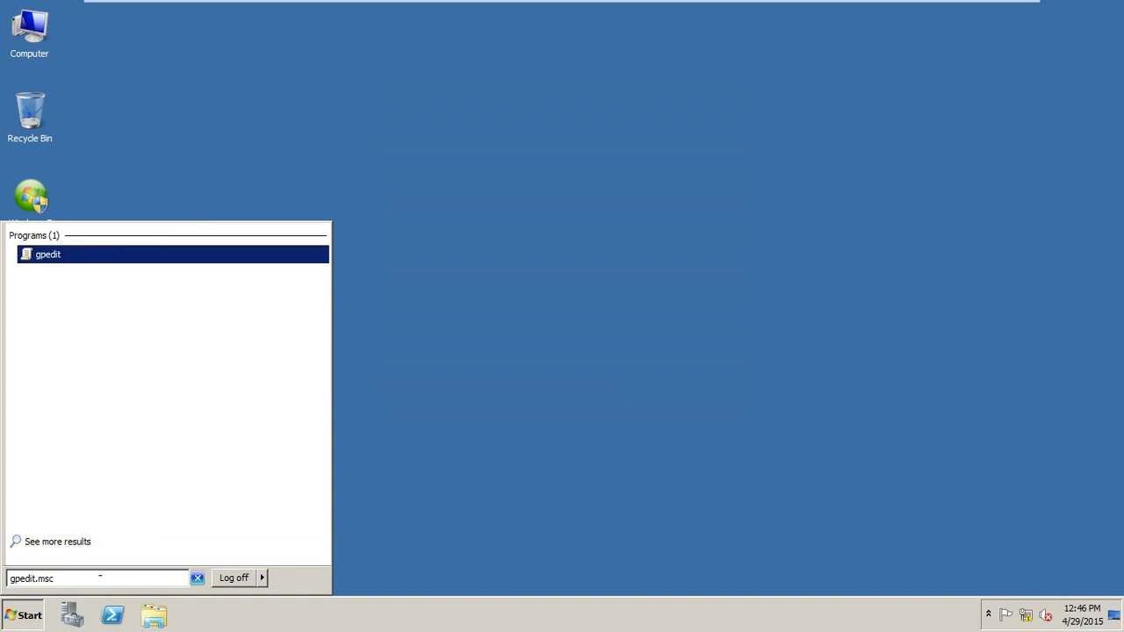
key(Return)
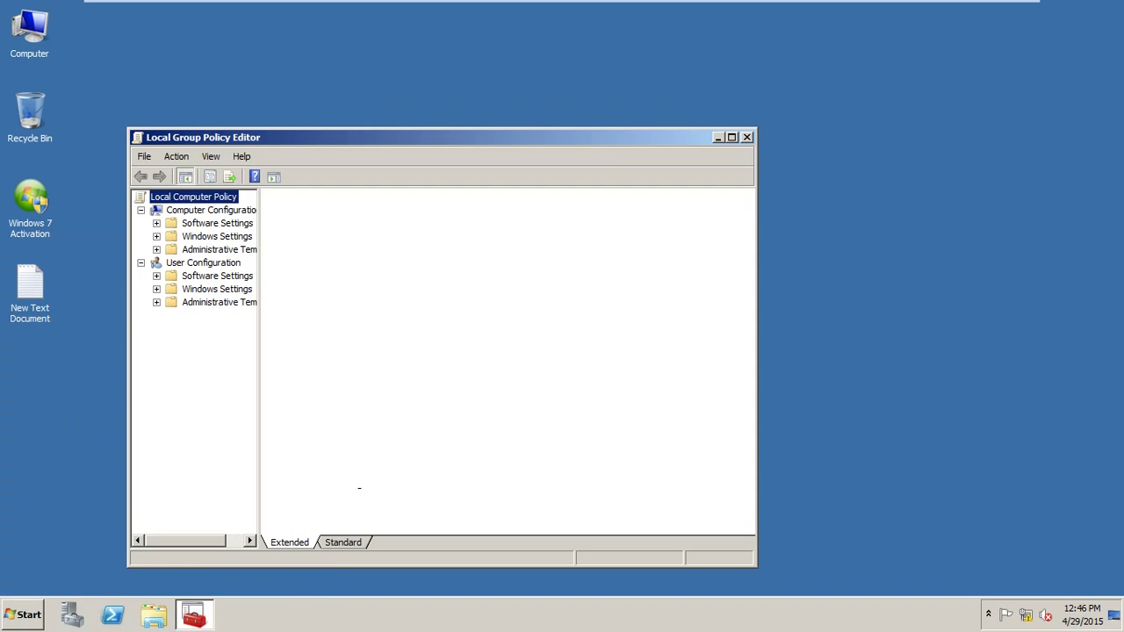
Step: Open the Display Shutdown Event Tracker policy for editing from the System folder of Computer Configuration's Administrative Templates
click(156, 249)
click(172, 289)
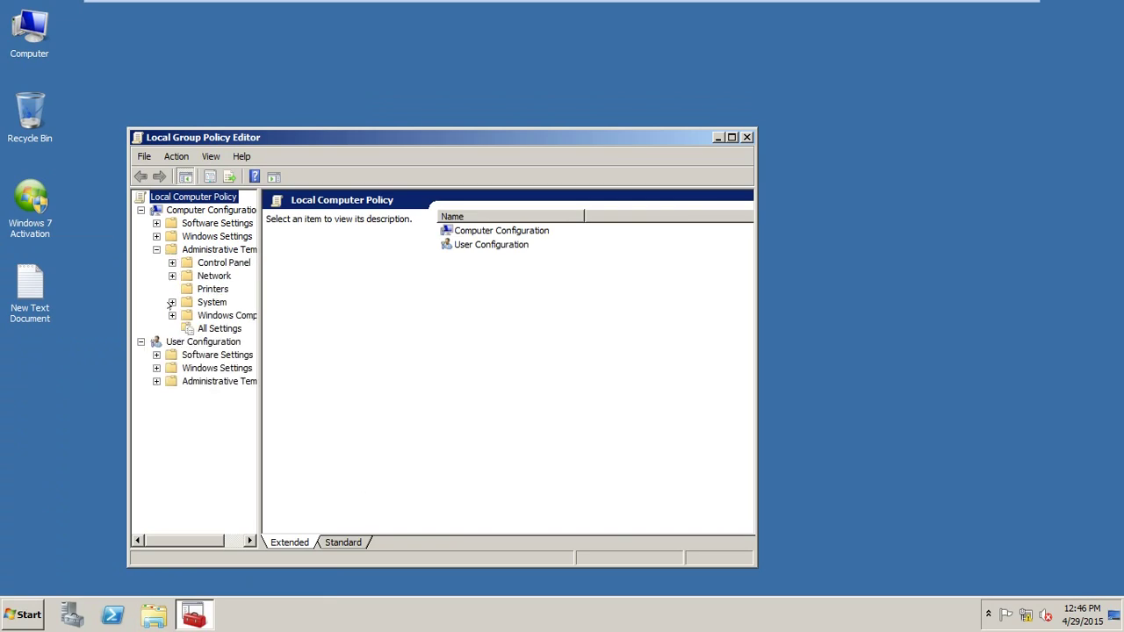
click(171, 302)
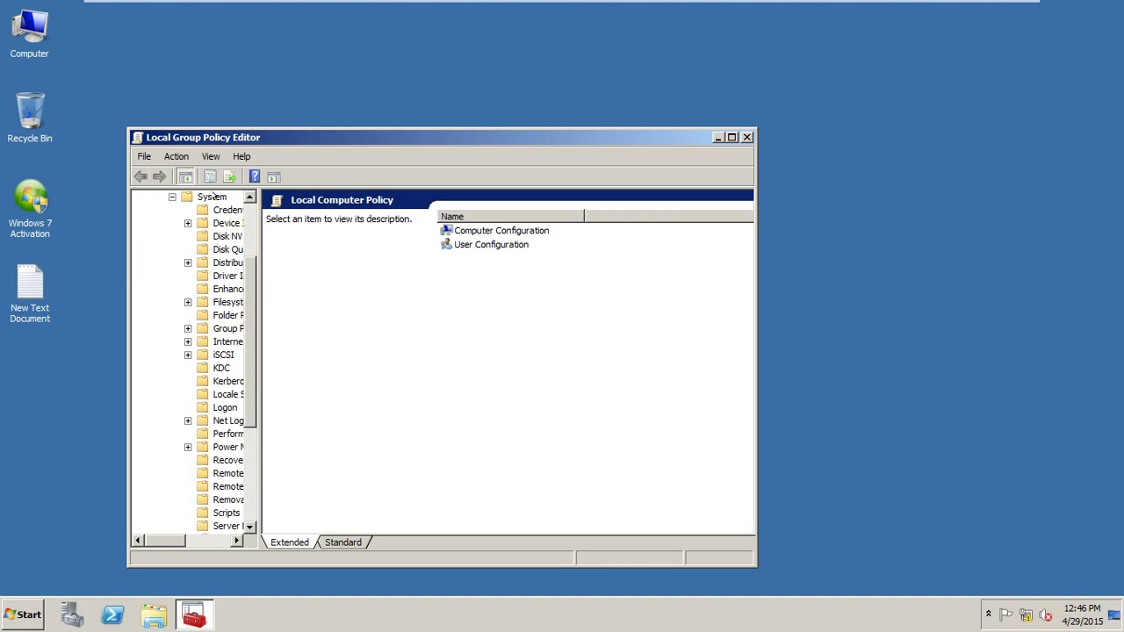
click(211, 198)
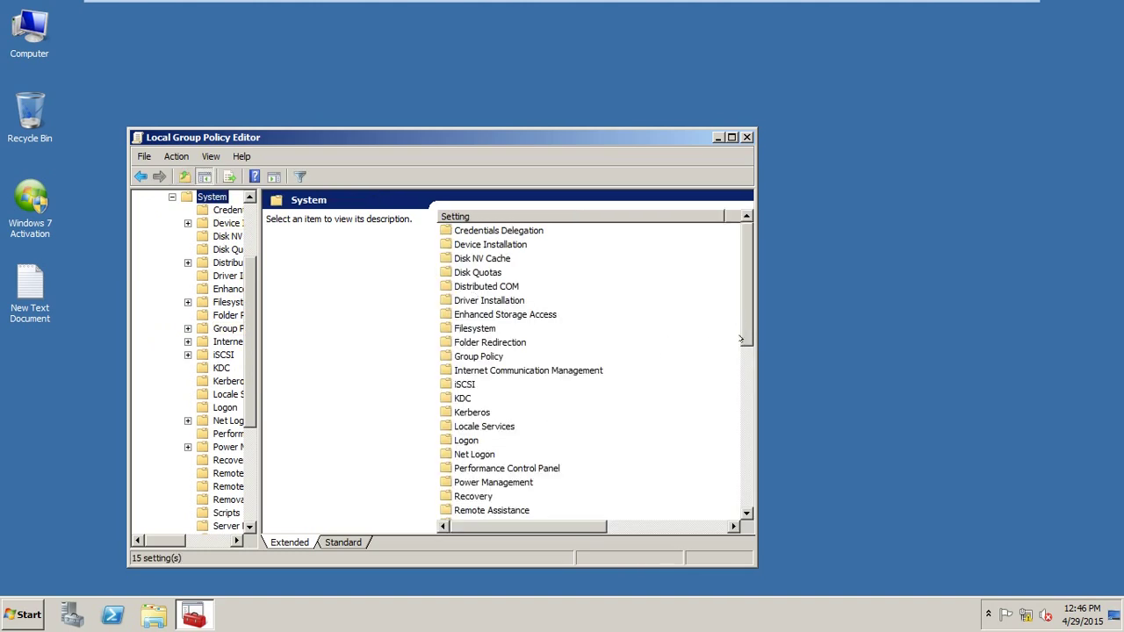
drag(743, 327, 740, 492)
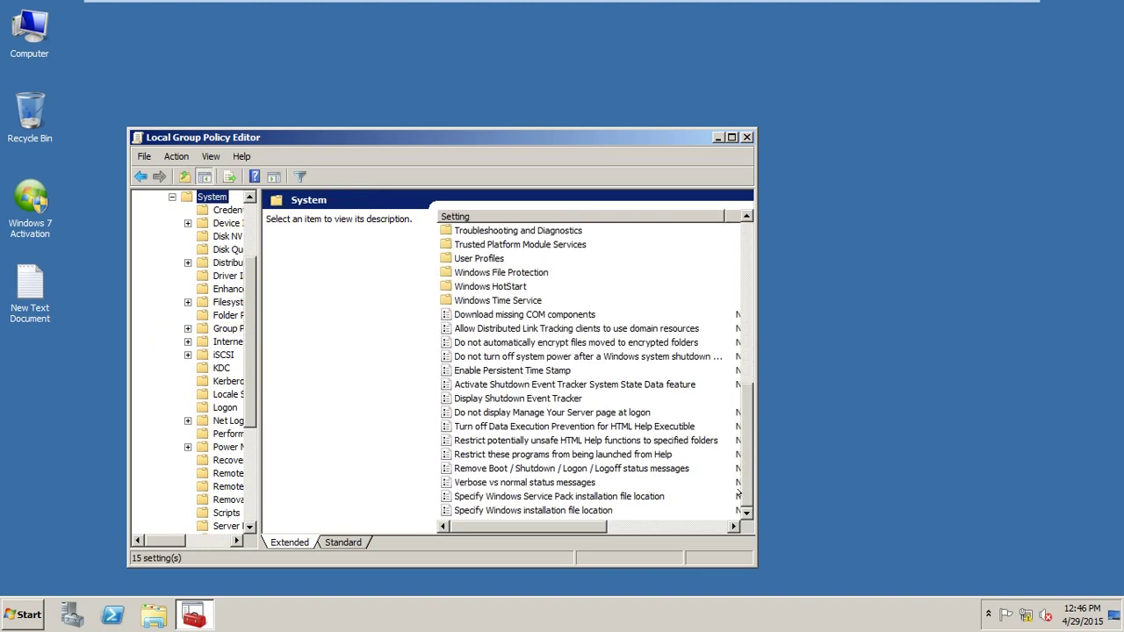
click(504, 398)
right_click(508, 399)
click(528, 407)
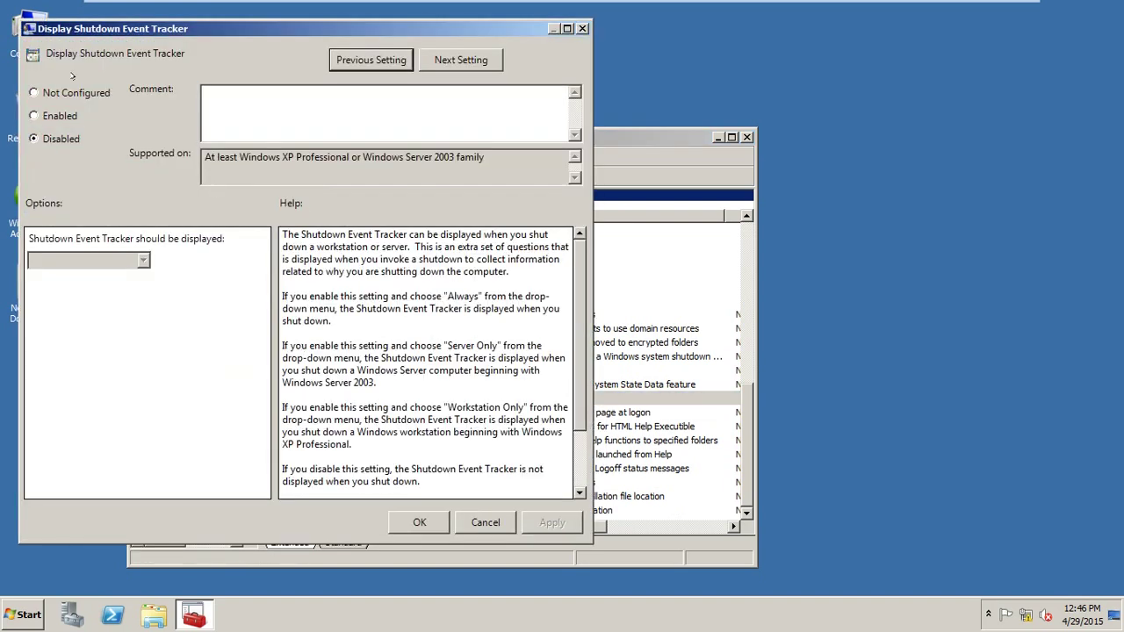
Step: Confirm the Display Shutdown Event Tracker policy as Disabled, and close both the policy dialog and the Local Group Policy Editor
click(60, 138)
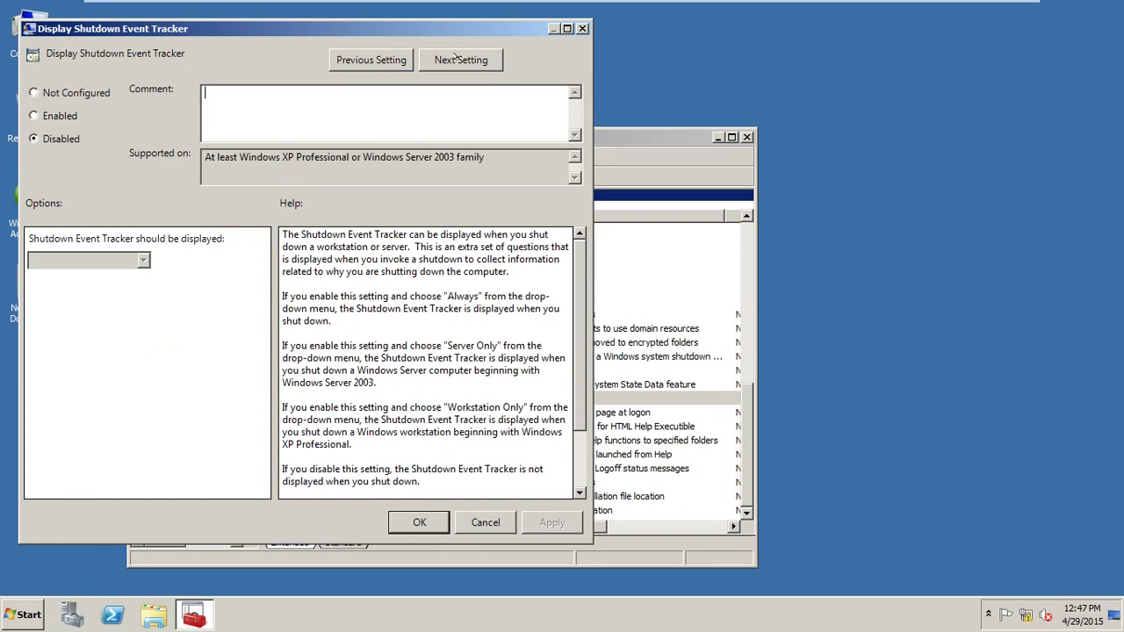
click(420, 522)
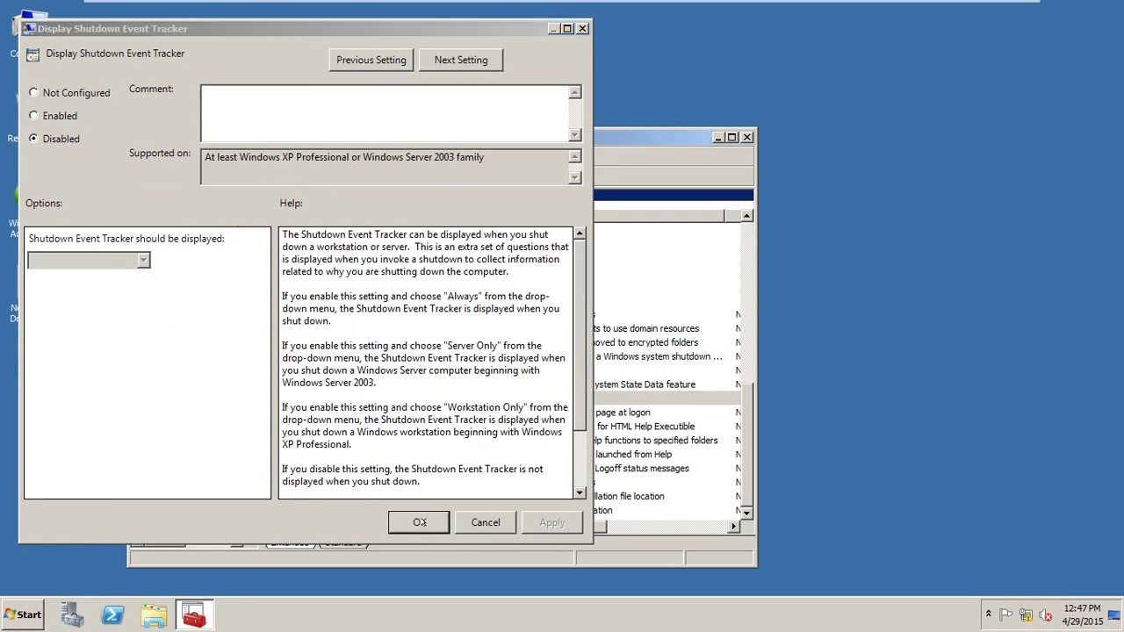
click(746, 137)
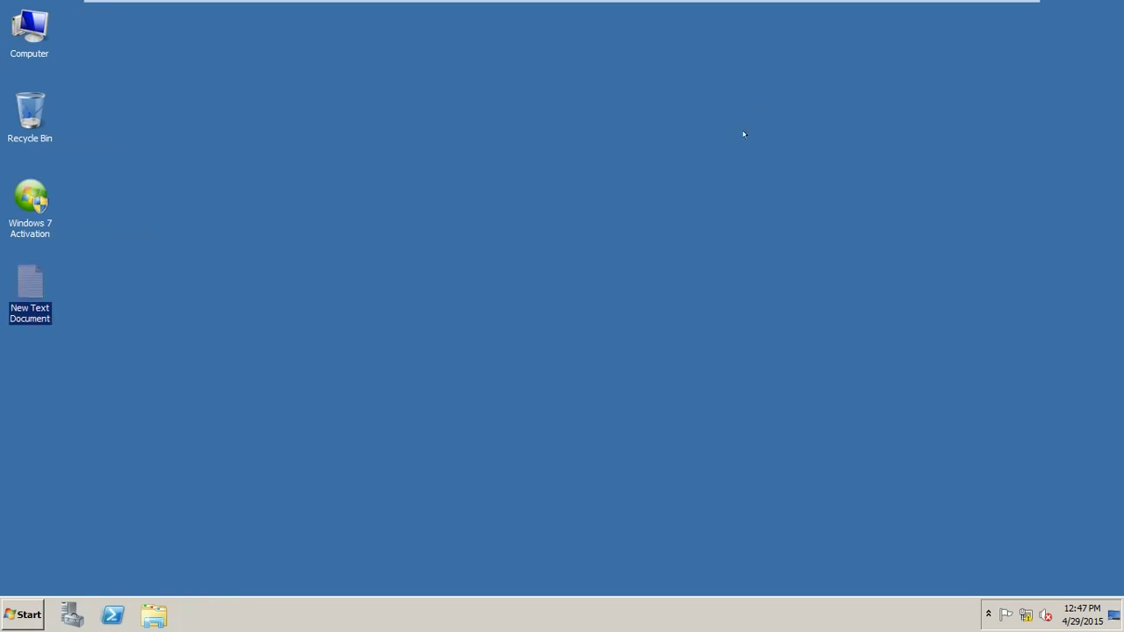
Step: Request a shutdown once more to test whether the Shutdown Event Tracker prompt is gone
click(27, 619)
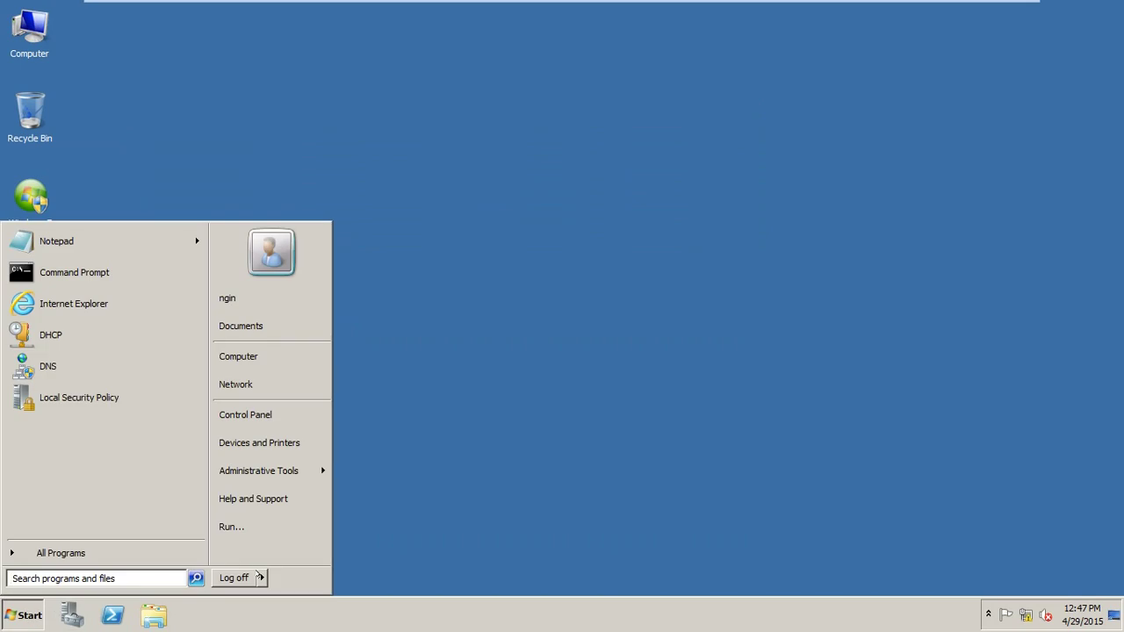
mouse_move(260, 577)
click(303, 556)
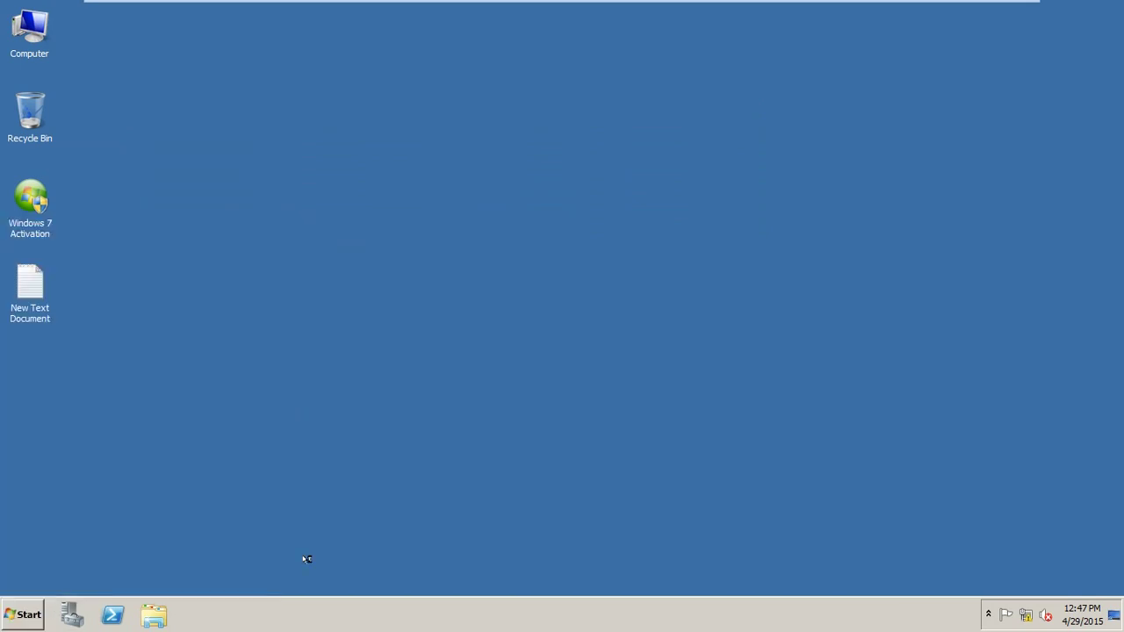